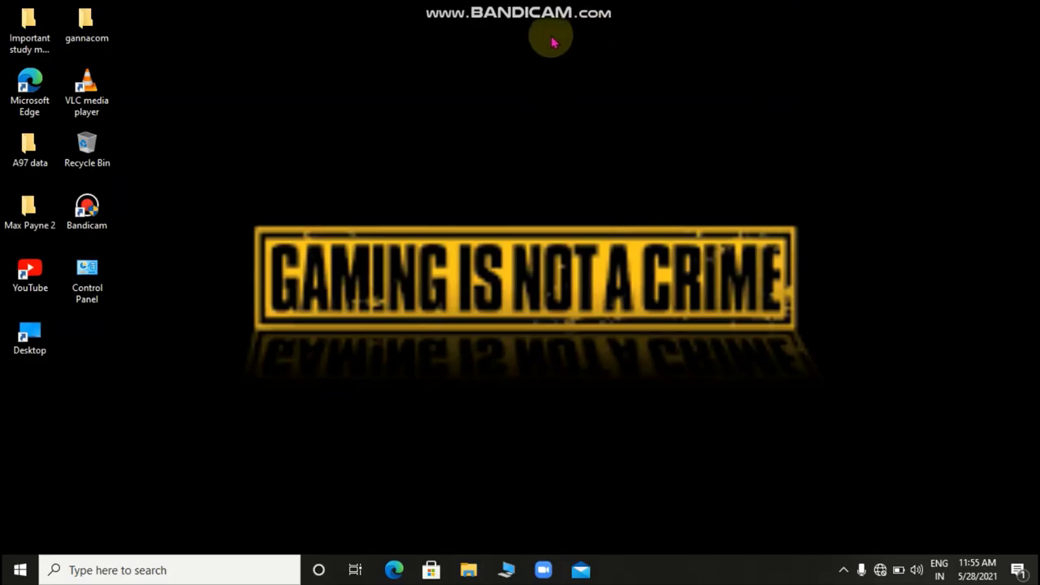
Refresh the Windows desktop several times in a row
{"action": "right_click", "coordinate": [551, 43]}
{"action": "left_click", "coordinate": [685, 84]}
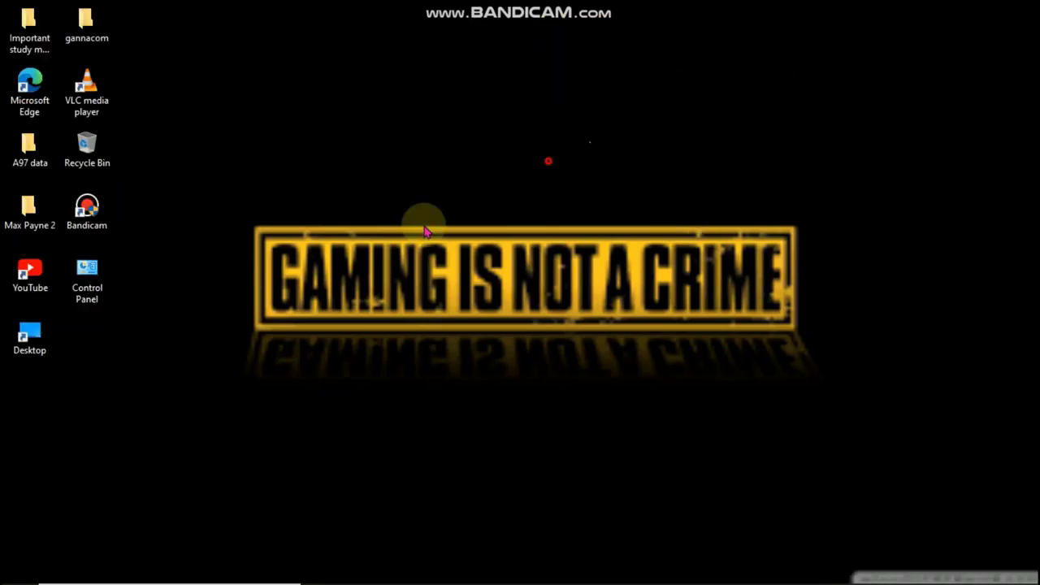
{"action": "right_click", "coordinate": [413, 116]}
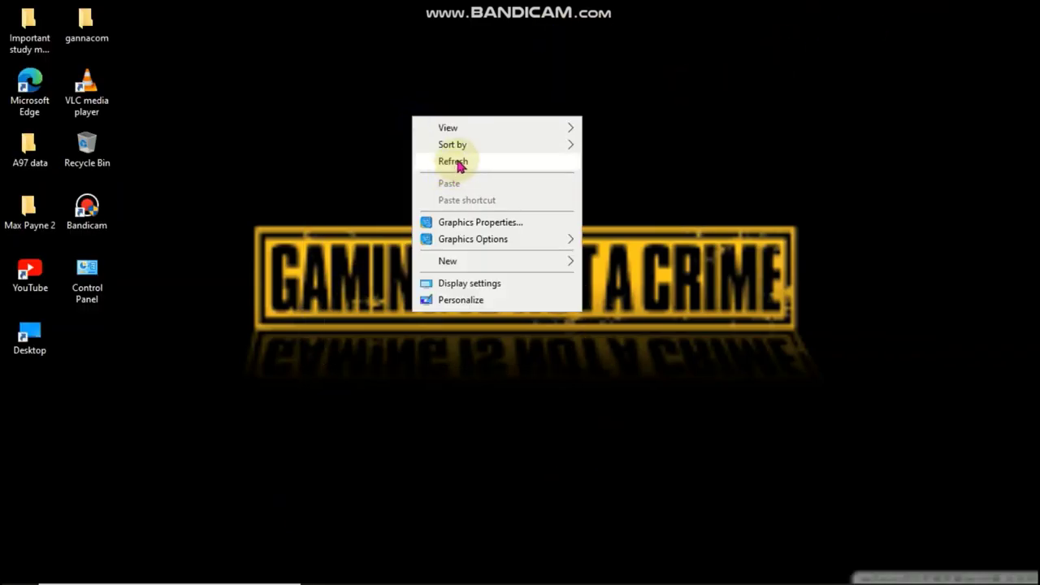
{"action": "left_click", "coordinate": [455, 162]}
{"action": "right_click", "coordinate": [439, 71]}
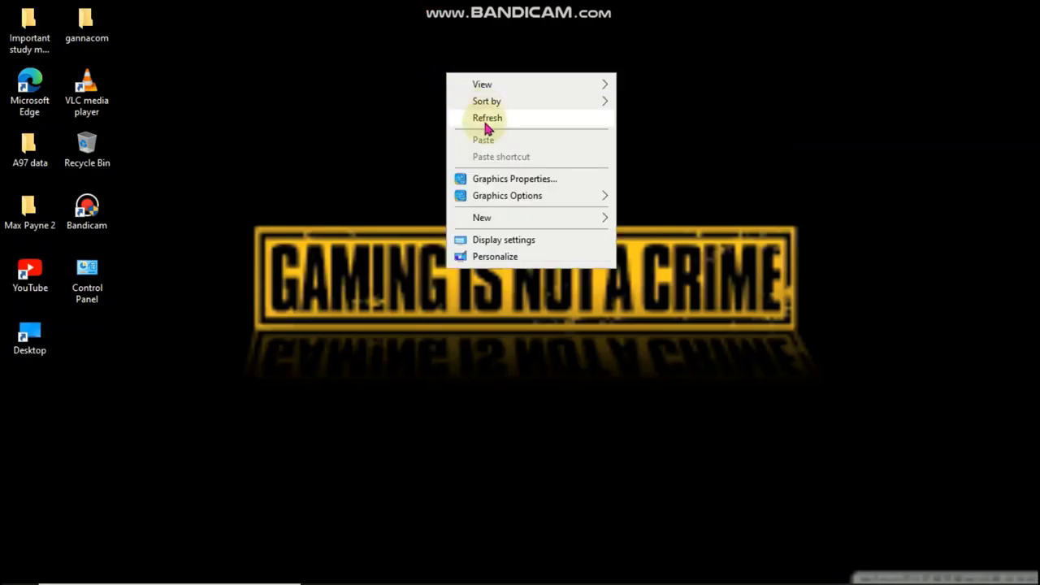
{"action": "left_click", "coordinate": [486, 120]}
{"action": "right_click", "coordinate": [523, 74]}
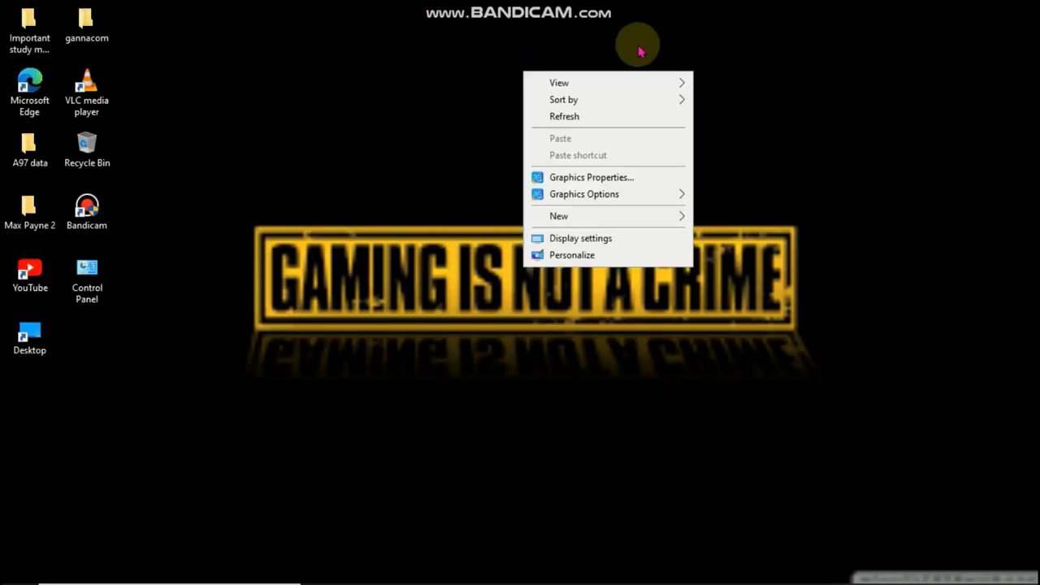
{"action": "left_click", "coordinate": [580, 117]}
{"action": "right_click", "coordinate": [368, 9]}
{"action": "left_click", "coordinate": [496, 54]}
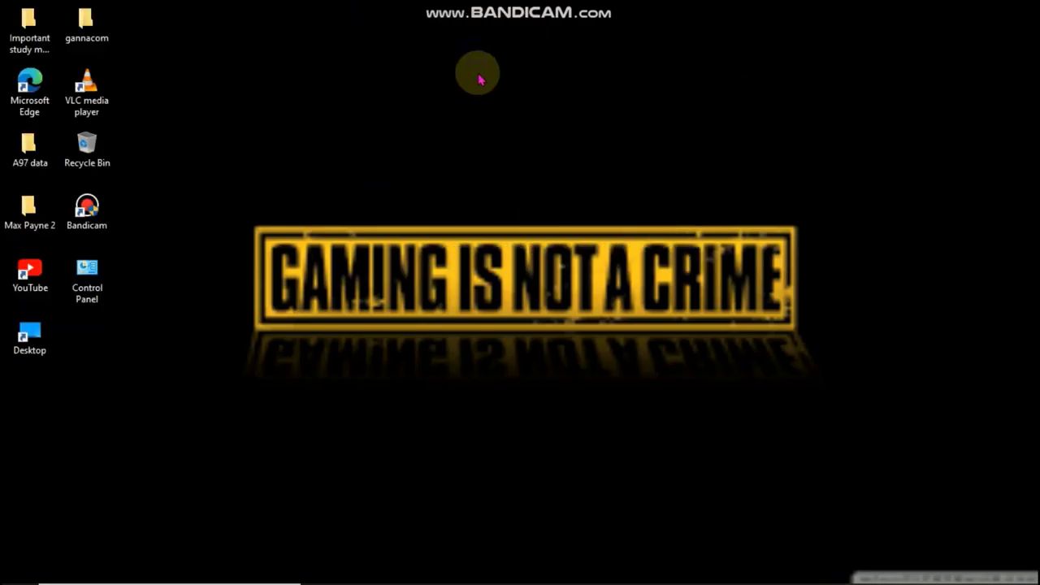
{"action": "right_click", "coordinate": [656, 130]}
{"action": "left_click", "coordinate": [706, 171]}
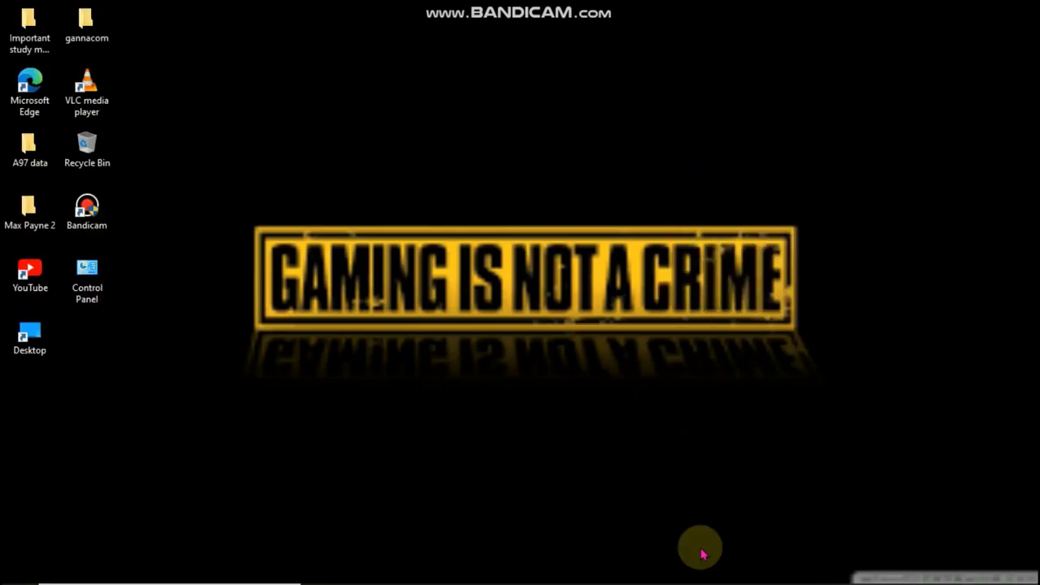
Open Task Manager in a maximised window and review the list of startup programs
{"action": "mouse_move", "coordinate": [557, 576]}
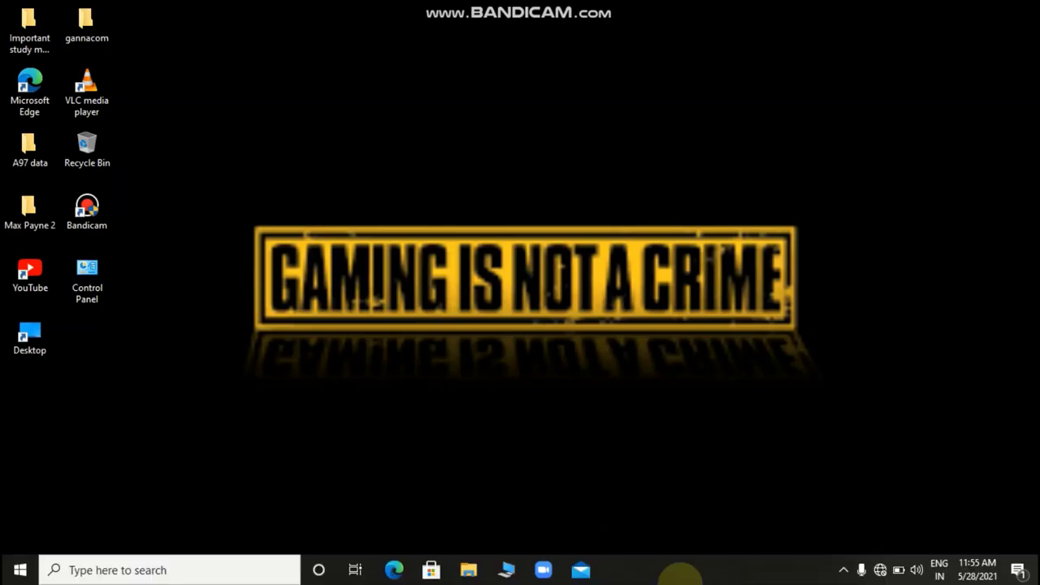
{"action": "right_click", "coordinate": [686, 571]}
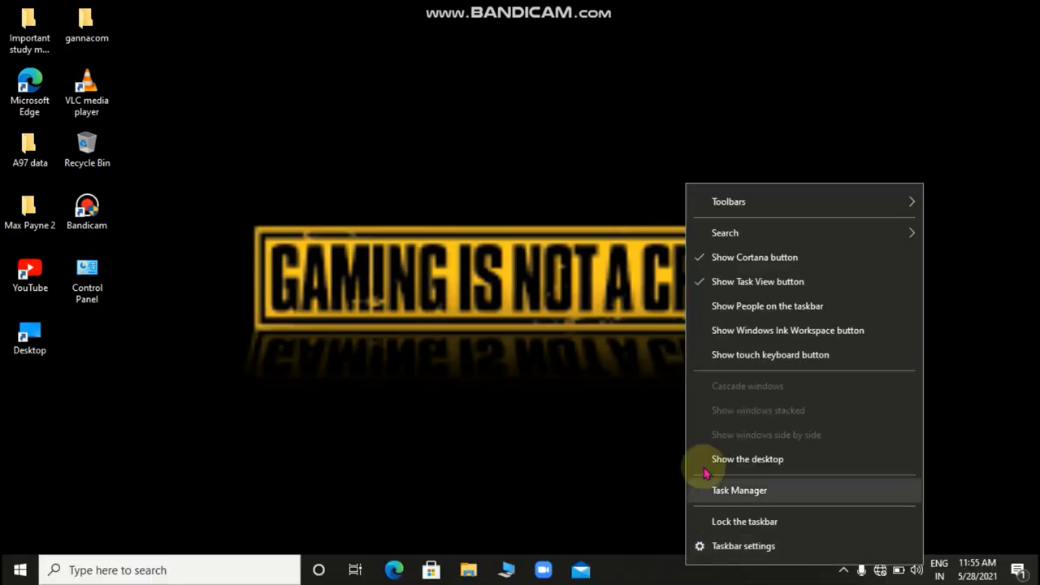
{"action": "left_click", "coordinate": [705, 488]}
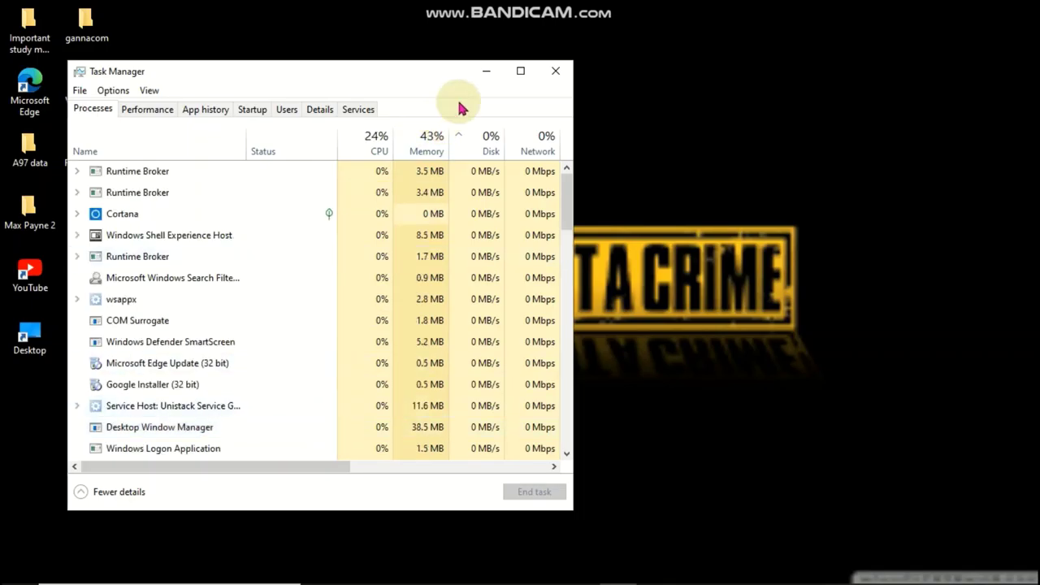
{"action": "left_click", "coordinate": [520, 71]}
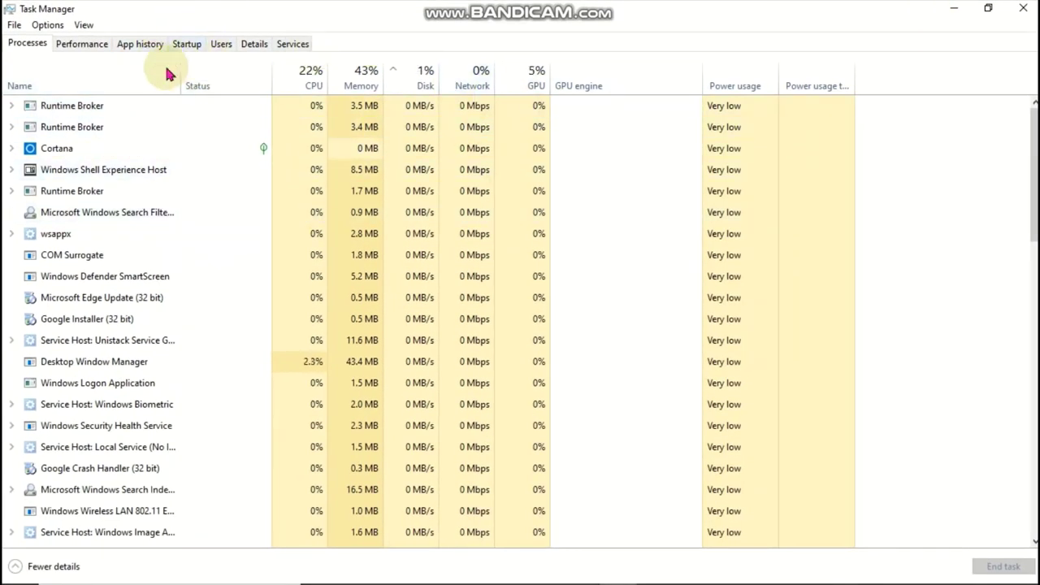
{"action": "left_click", "coordinate": [186, 44]}
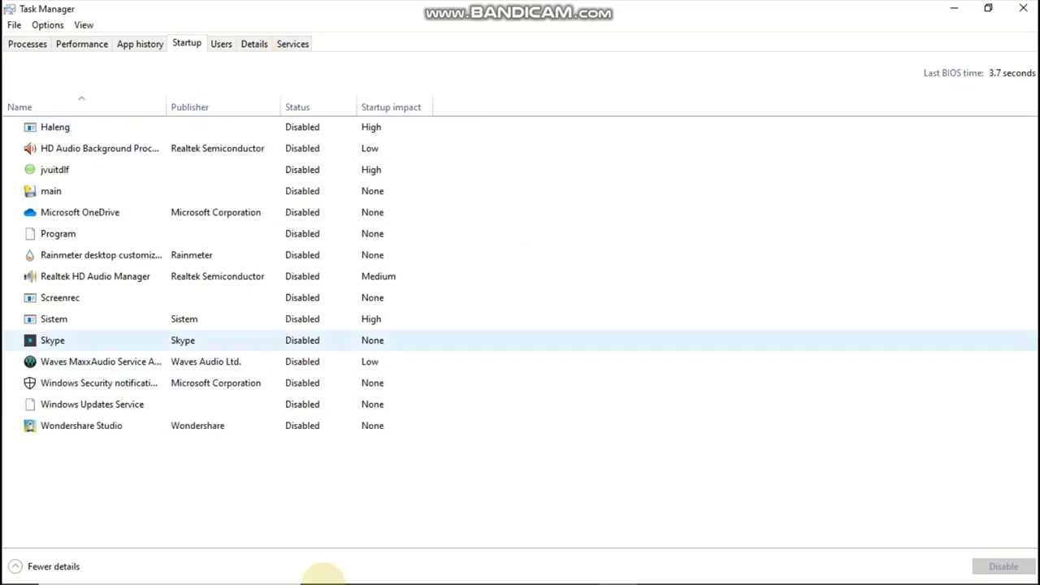
Restart the Windows Explorer process from the list of running processes, and close Task Manager
{"action": "left_click", "coordinate": [12, 49]}
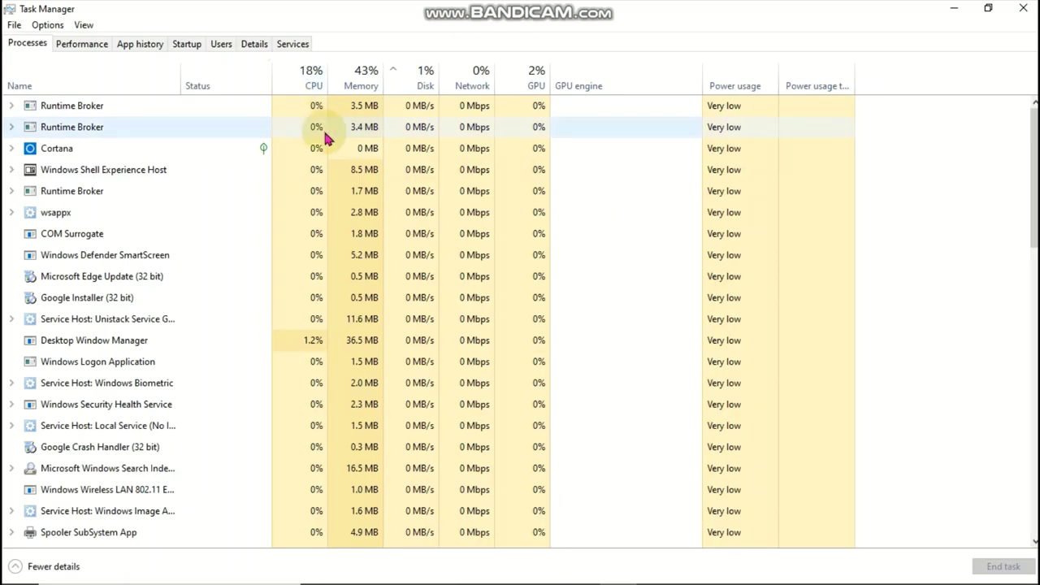
{"action": "scroll", "coordinate": [116, 232], "scroll_direction": "down", "scroll_amount": 5}
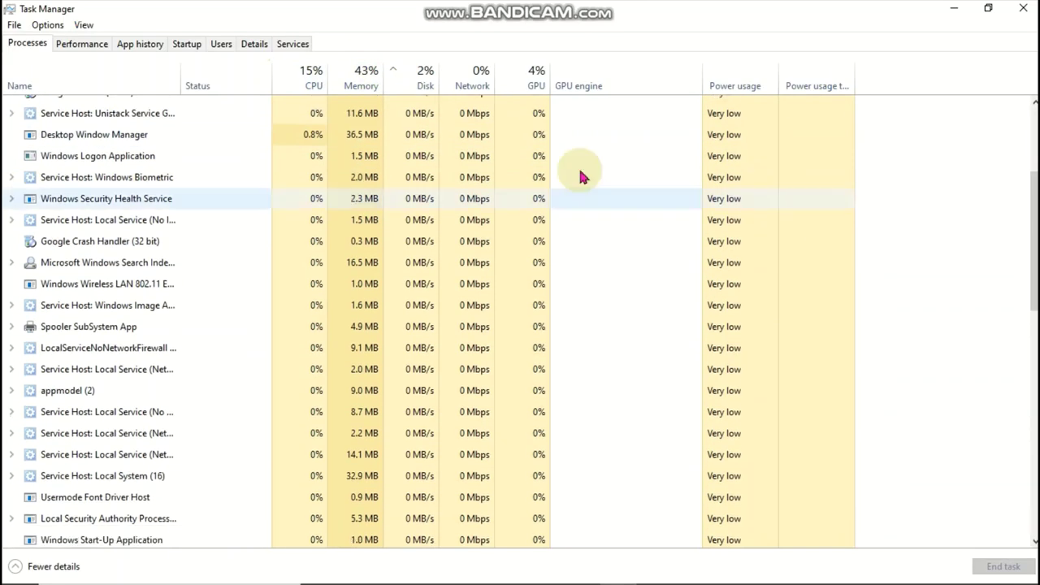
{"action": "scroll", "coordinate": [273, 284], "scroll_direction": "down", "scroll_amount": 3}
{"action": "scroll", "coordinate": [220, 251], "scroll_direction": "up", "scroll_amount": 2}
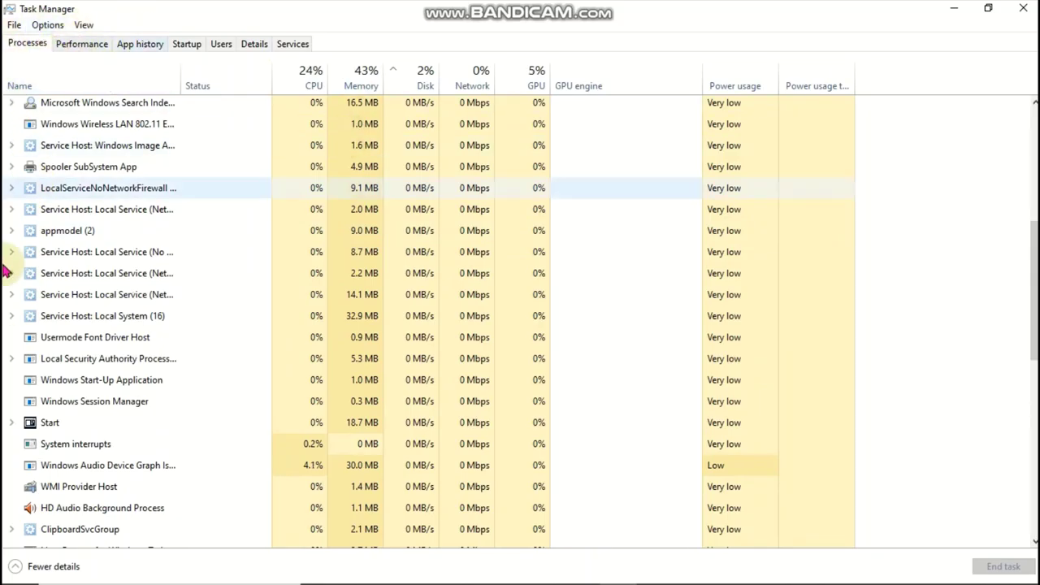
{"action": "scroll", "coordinate": [308, 325], "scroll_direction": "down", "scroll_amount": 1}
{"action": "scroll", "coordinate": [309, 284], "scroll_direction": "down", "scroll_amount": 9}
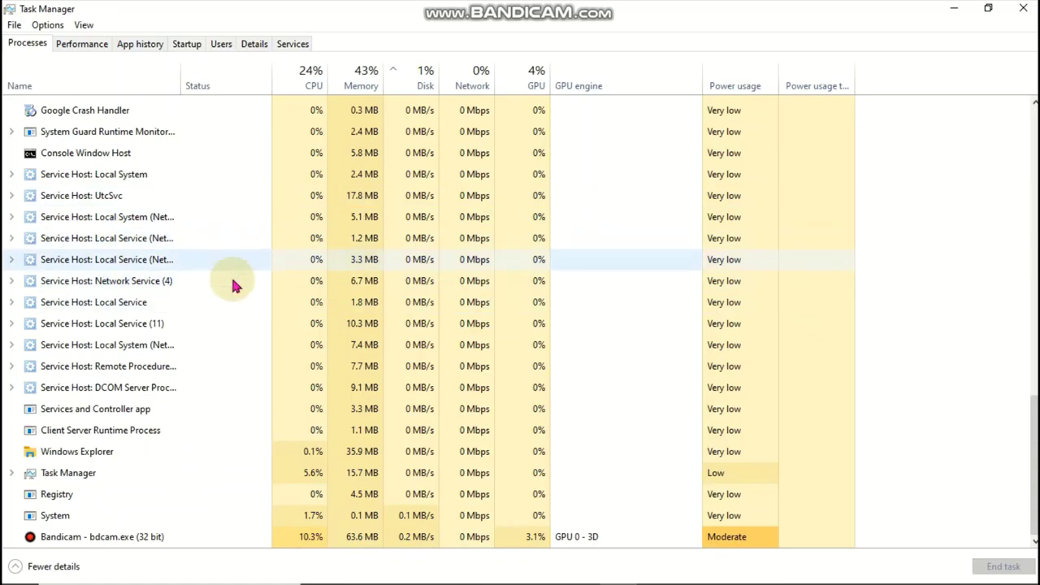
{"action": "right_click", "coordinate": [217, 452]}
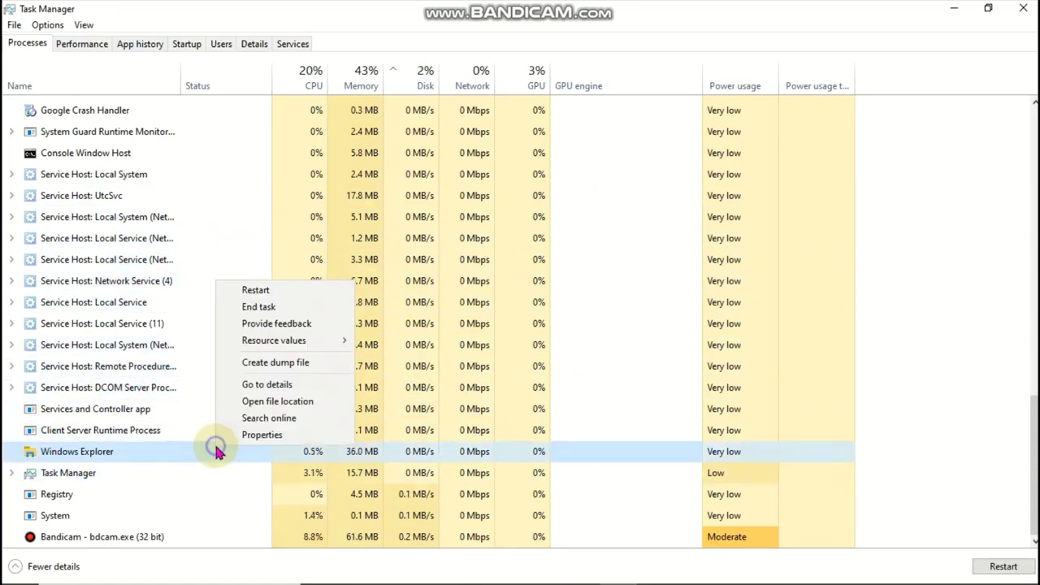
{"action": "left_click", "coordinate": [276, 294]}
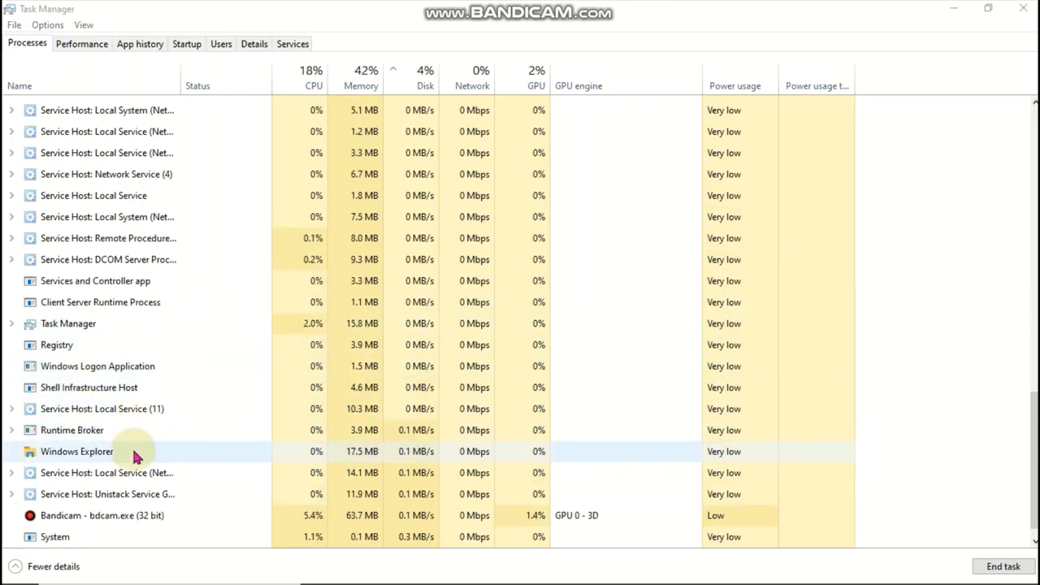
{"action": "right_click", "coordinate": [136, 453]}
{"action": "left_click", "coordinate": [175, 311]}
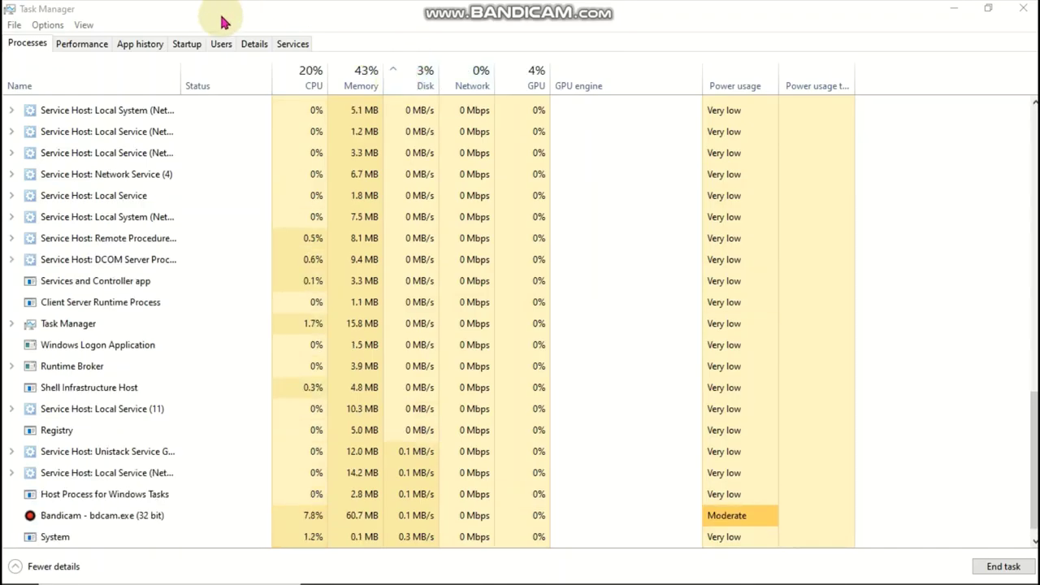
{"action": "left_click", "coordinate": [1023, 8]}
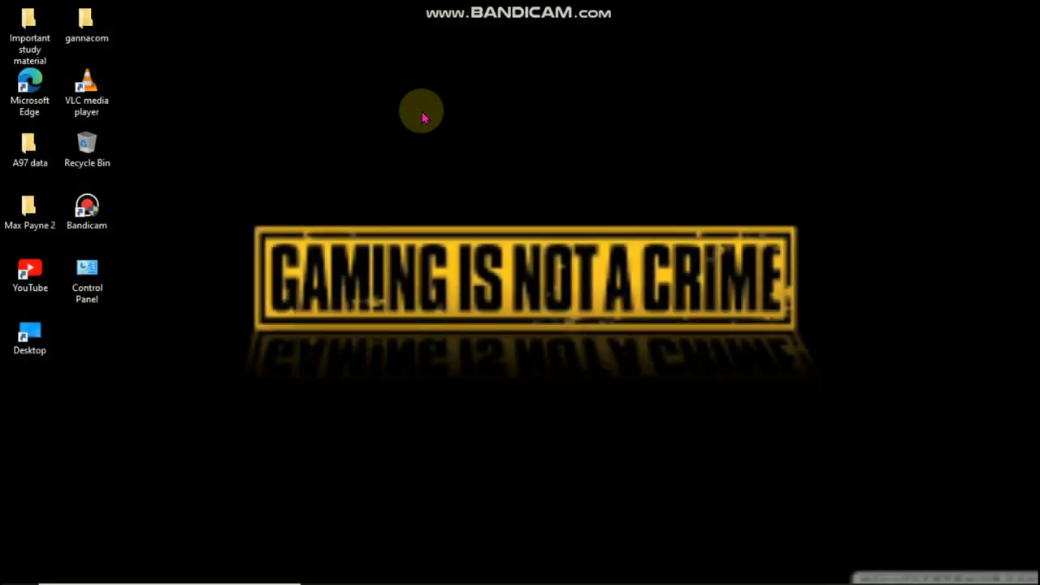
Refresh the desktop three more times
{"action": "right_click", "coordinate": [423, 111]}
{"action": "left_click", "coordinate": [465, 156]}
{"action": "right_click", "coordinate": [464, 156]}
{"action": "left_click", "coordinate": [481, 201]}
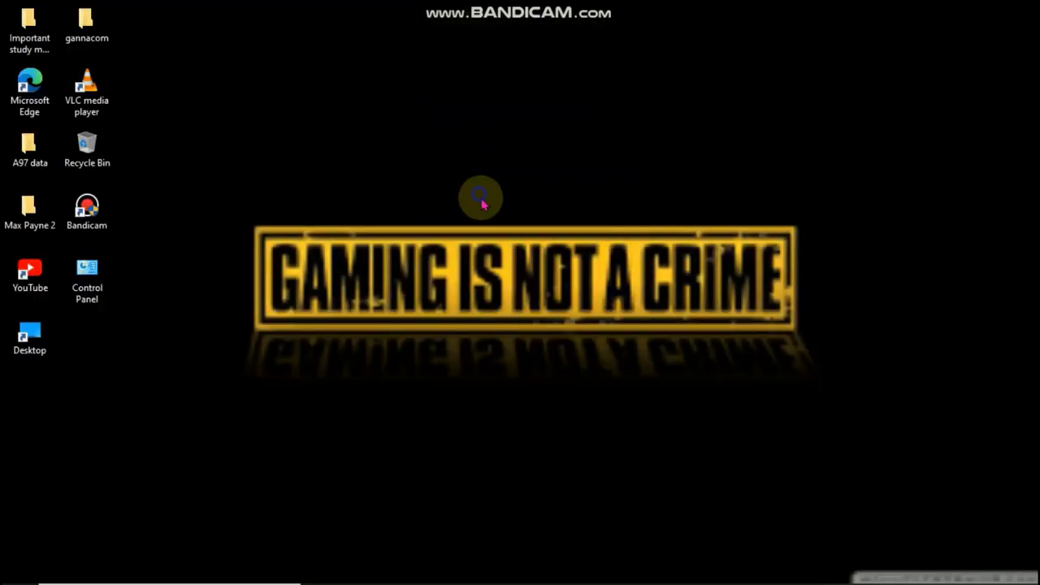
{"action": "right_click", "coordinate": [481, 201]}
{"action": "left_click", "coordinate": [511, 247]}
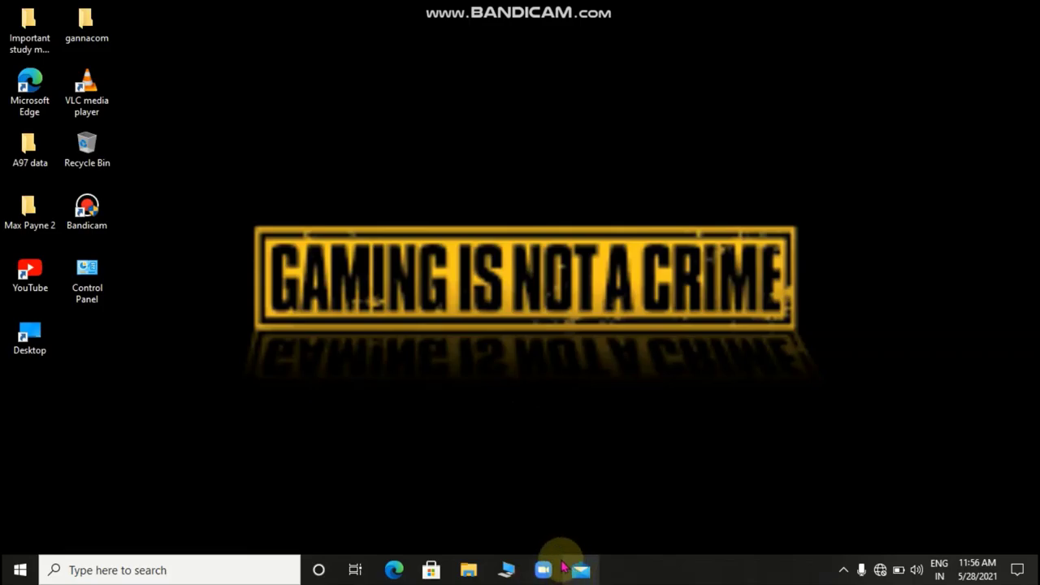
Open This PC in File Explorer and display its properties
{"action": "left_click", "coordinate": [506, 569]}
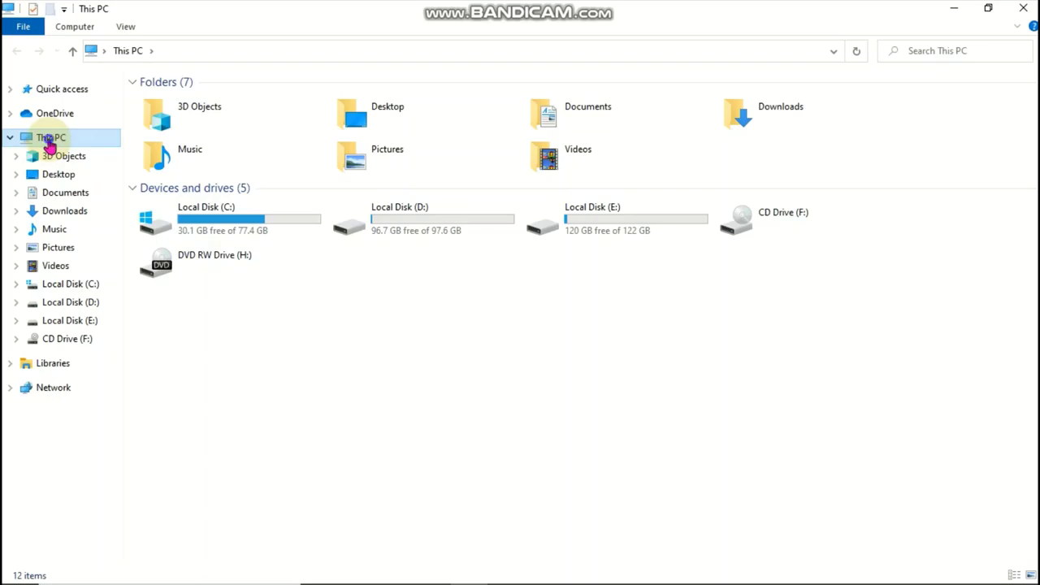
{"action": "right_click", "coordinate": [50, 143]}
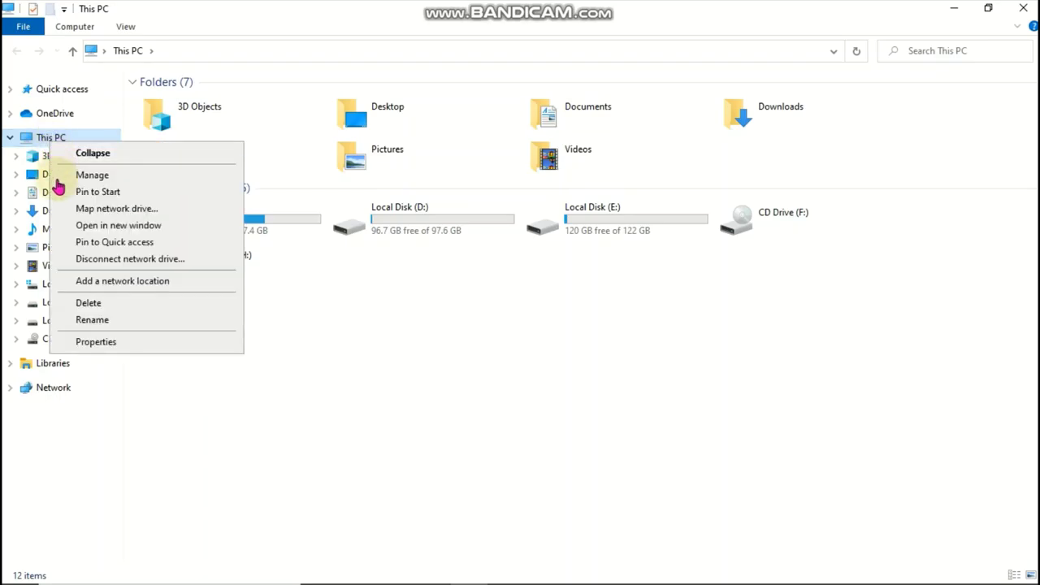
{"action": "left_click", "coordinate": [96, 342]}
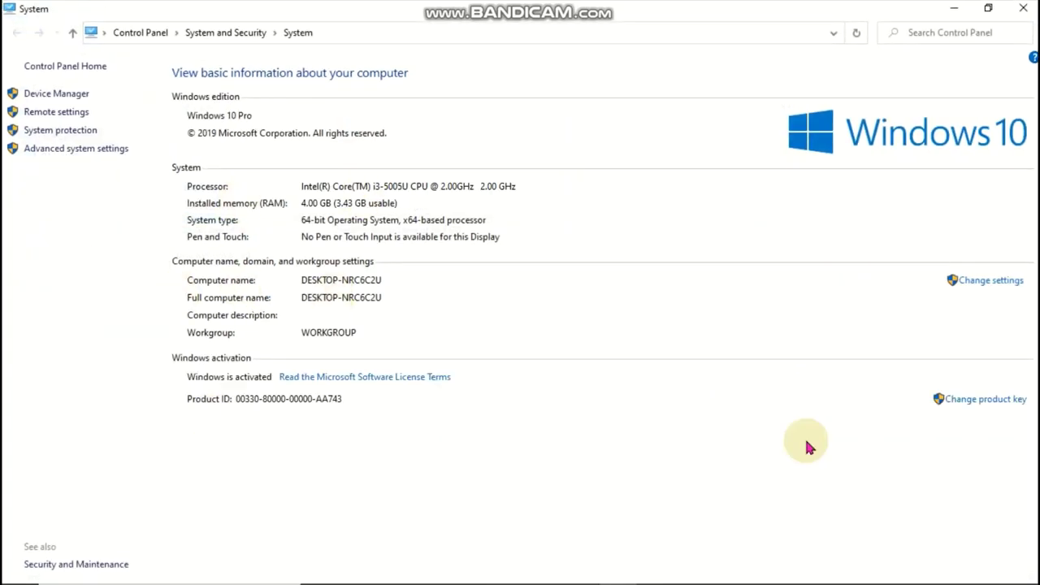
Open the Performance Options through the advanced System Properties
{"action": "left_click", "coordinate": [967, 282]}
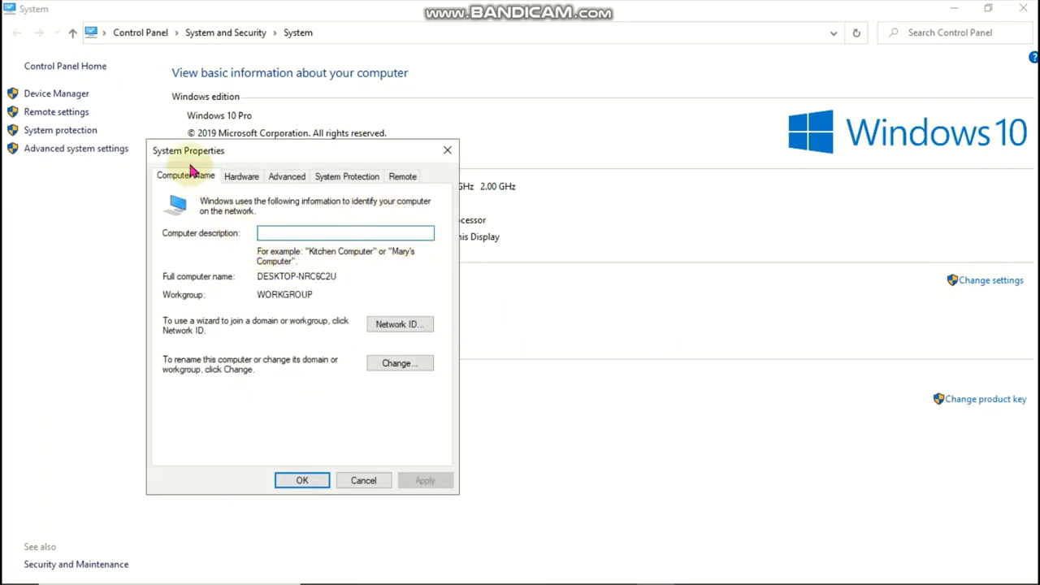
{"action": "left_click", "coordinate": [285, 177]}
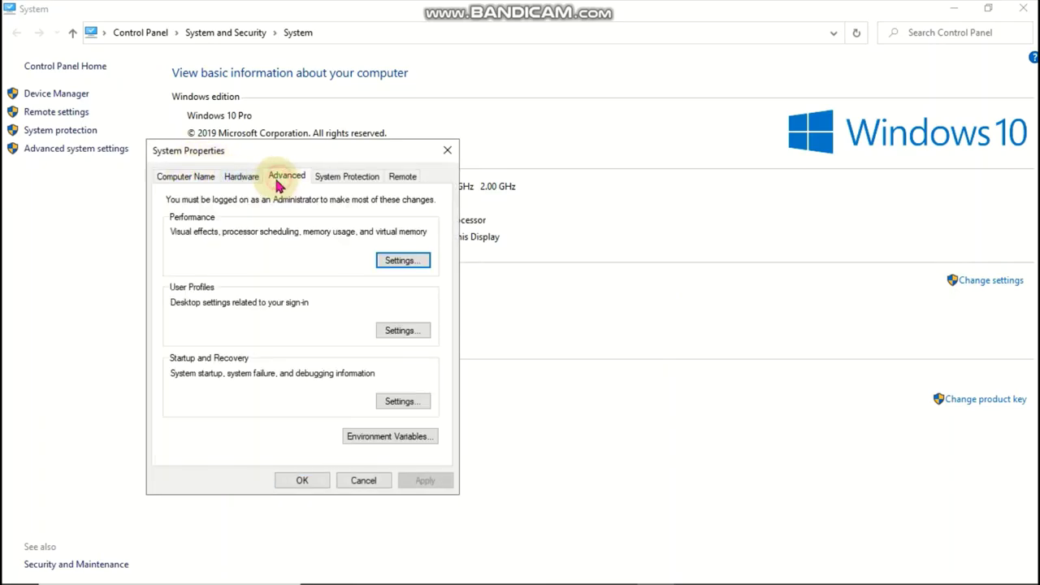
{"action": "left_click", "coordinate": [389, 261]}
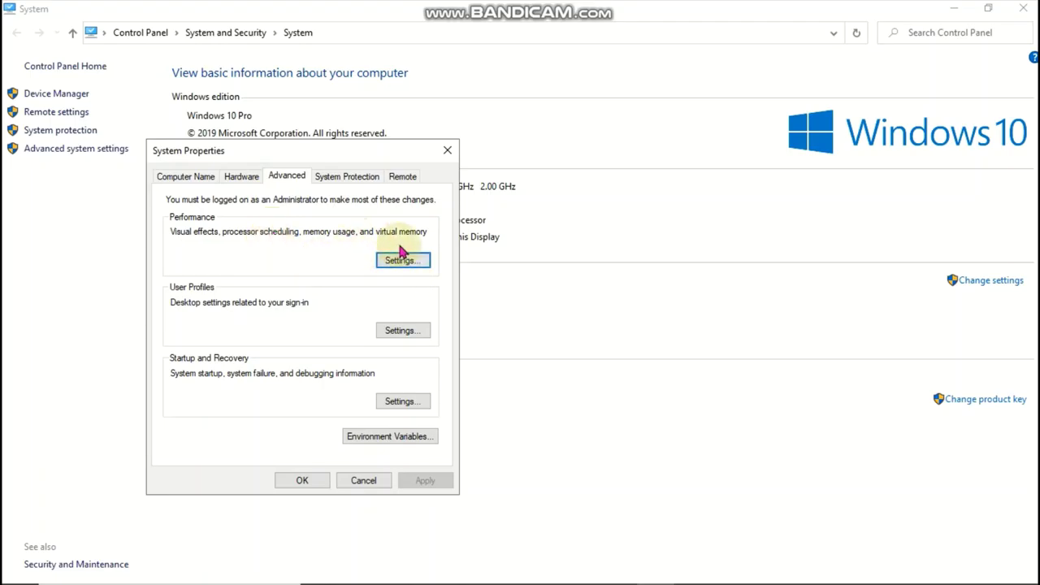
{"action": "left_click", "coordinate": [388, 261]}
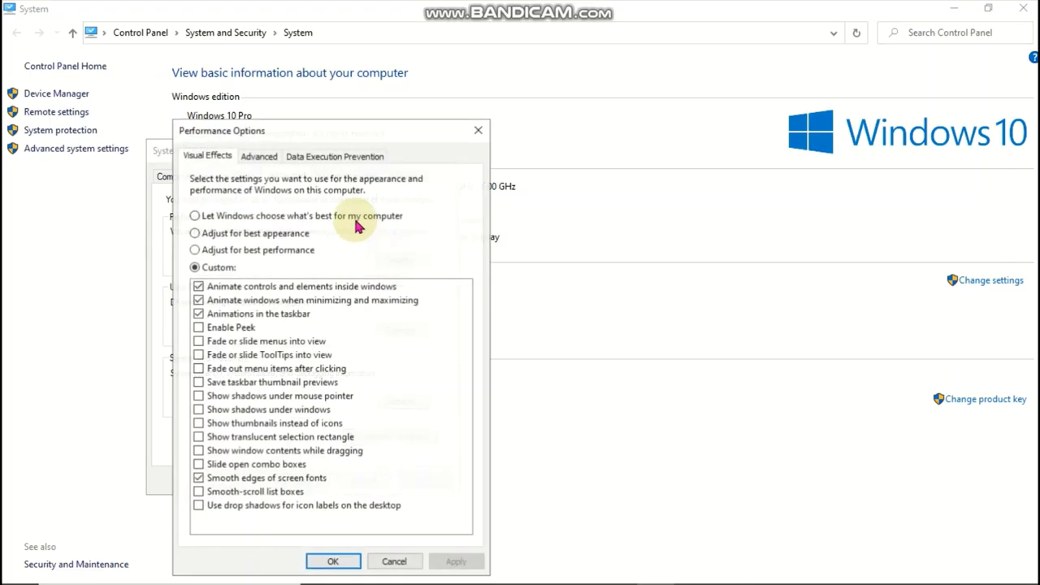
Set the visual effects to "Adjust for best performance", apply the change, and close both the Performance Options and System Properties dialogs
{"action": "left_click", "coordinate": [245, 165]}
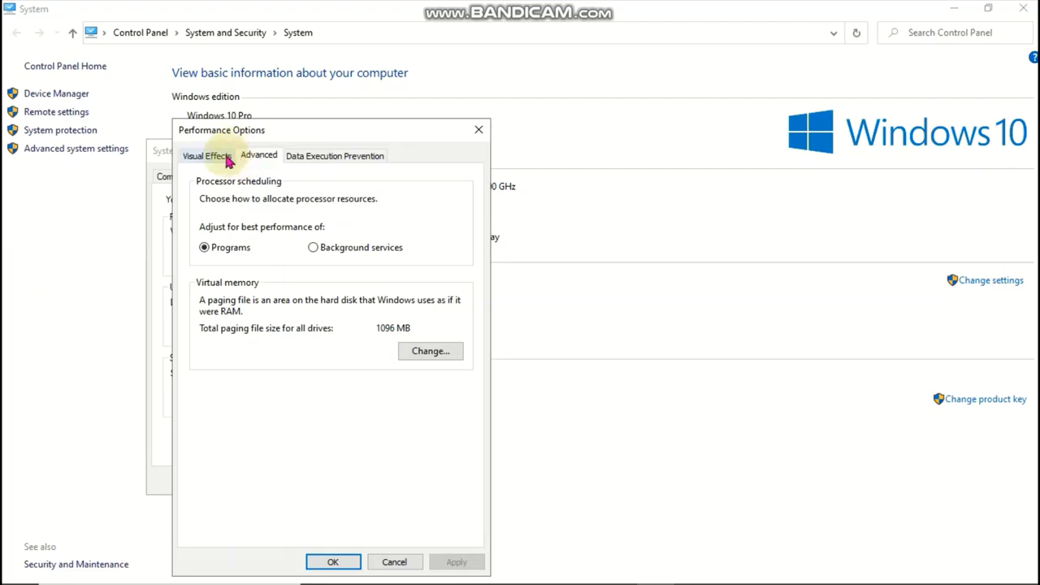
{"action": "left_click", "coordinate": [227, 159]}
{"action": "left_click", "coordinate": [248, 159]}
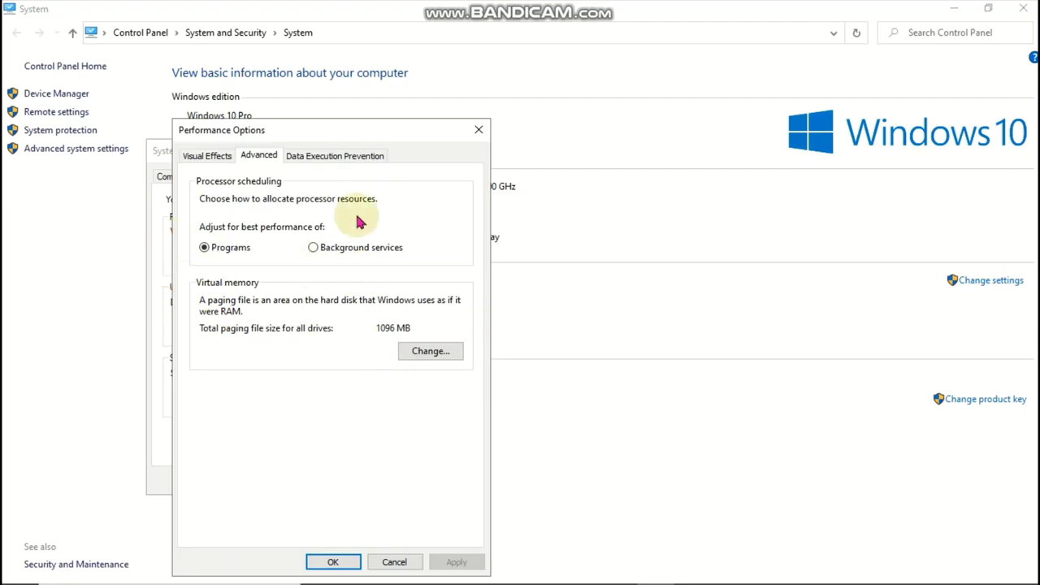
{"action": "left_click", "coordinate": [197, 161]}
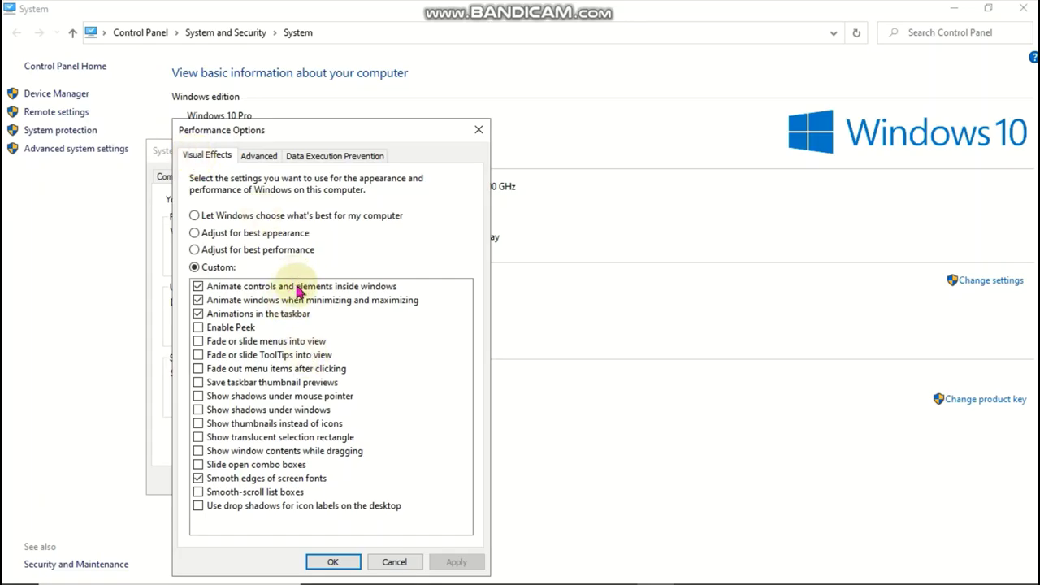
{"action": "left_click", "coordinate": [195, 251]}
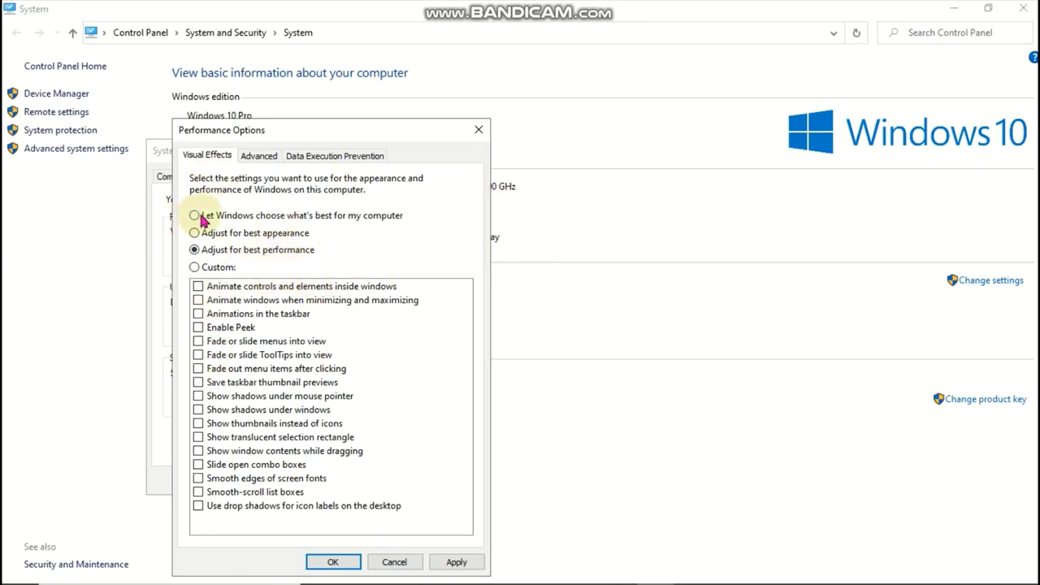
{"action": "left_click", "coordinate": [459, 561]}
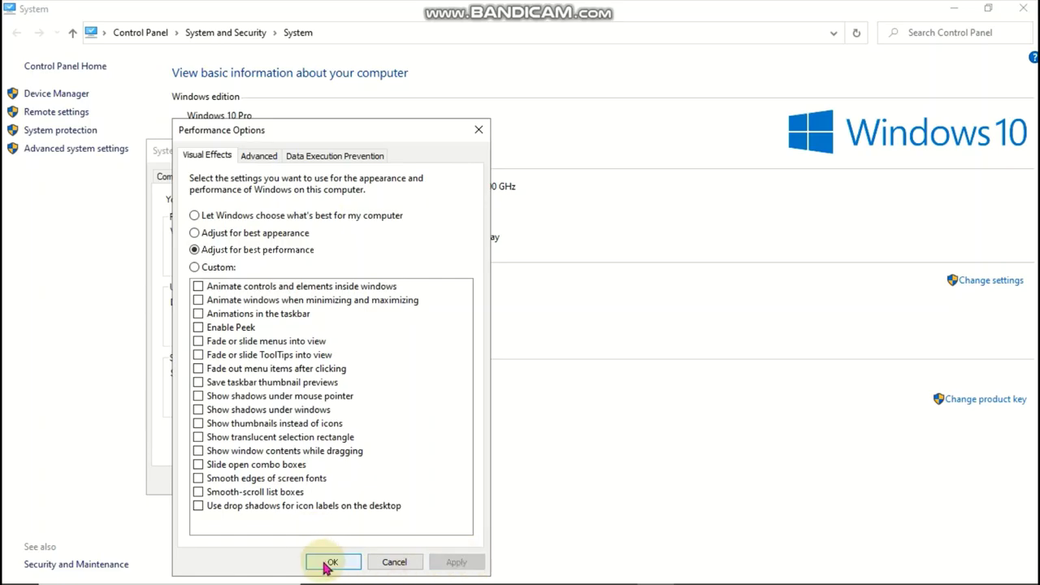
{"action": "left_click", "coordinate": [327, 564]}
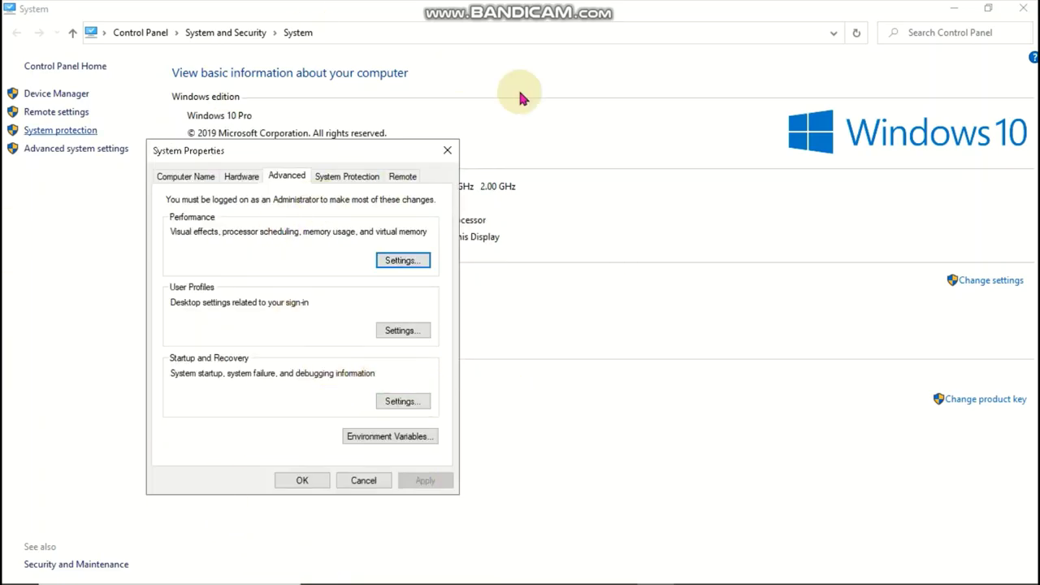
{"action": "left_click", "coordinate": [298, 484]}
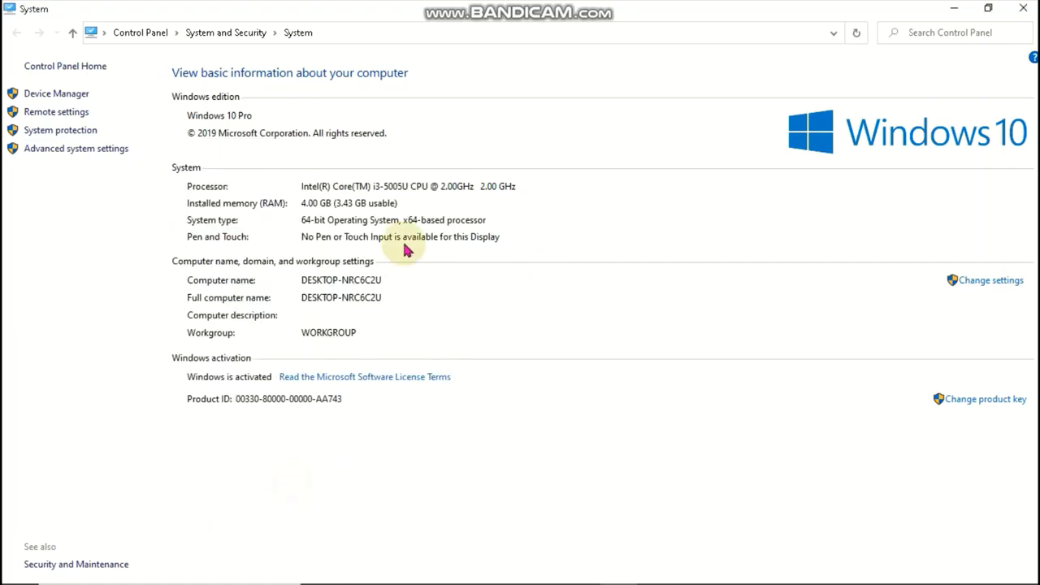
Bring up This PC in File Explorer, close its window, and refresh the desktop three times
{"action": "key", "text": "super+e"}
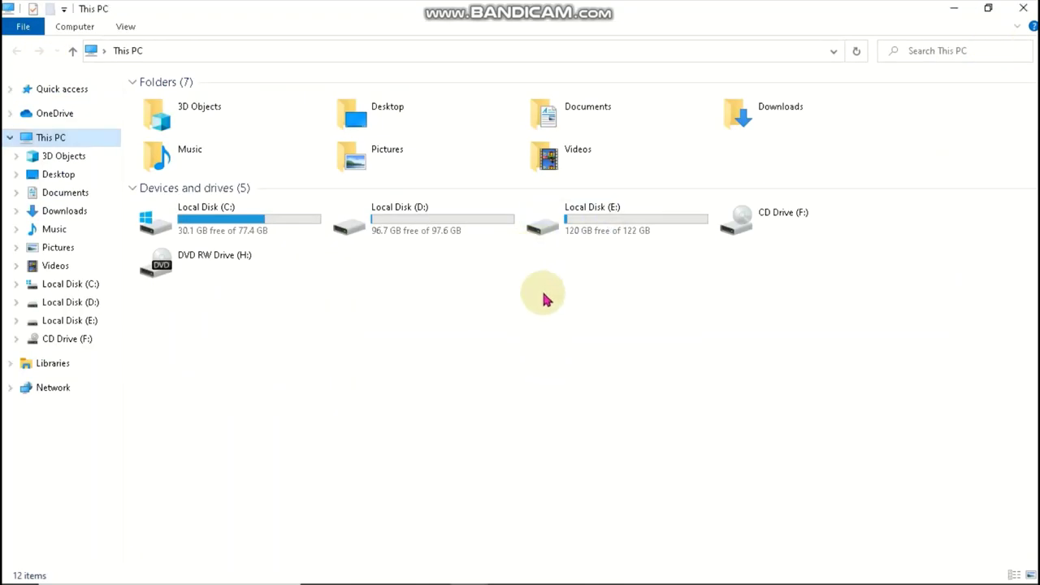
{"action": "left_click", "coordinate": [1022, 7]}
{"action": "right_click", "coordinate": [700, 140]}
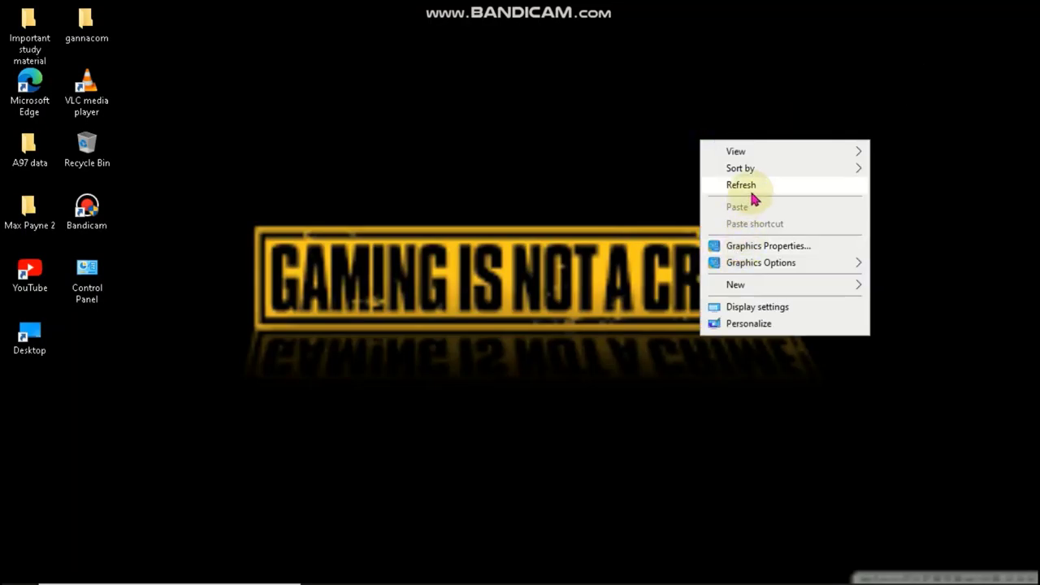
{"action": "left_click", "coordinate": [753, 196]}
{"action": "right_click", "coordinate": [724, 182]}
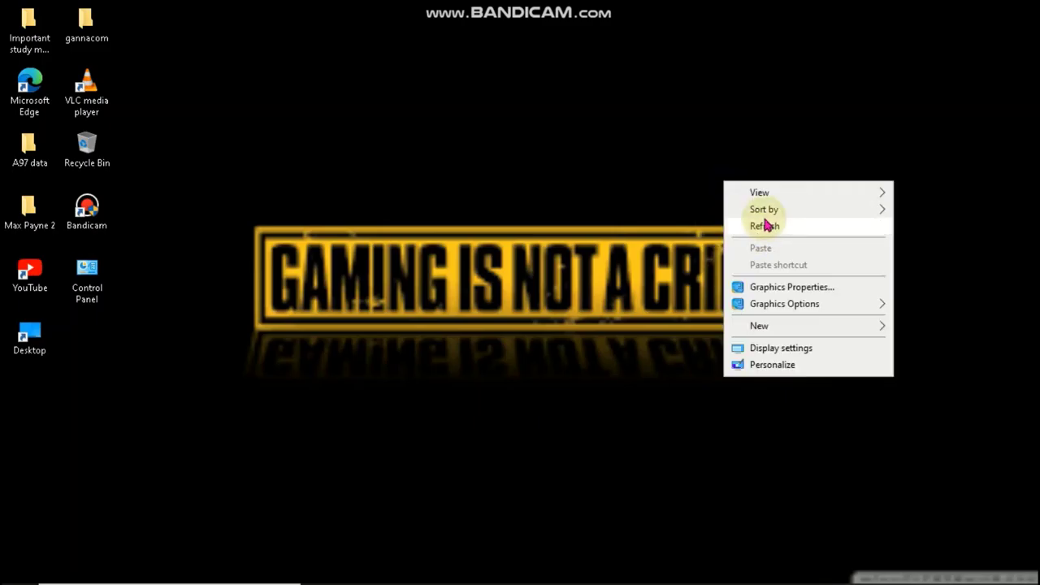
{"action": "left_click", "coordinate": [764, 225]}
{"action": "right_click", "coordinate": [694, 103]}
{"action": "left_click", "coordinate": [739, 148]}
Open the %temp% folder through the Run dialog, delete all the files in it, and close the folder
{"action": "mouse_move", "coordinate": [654, 578]}
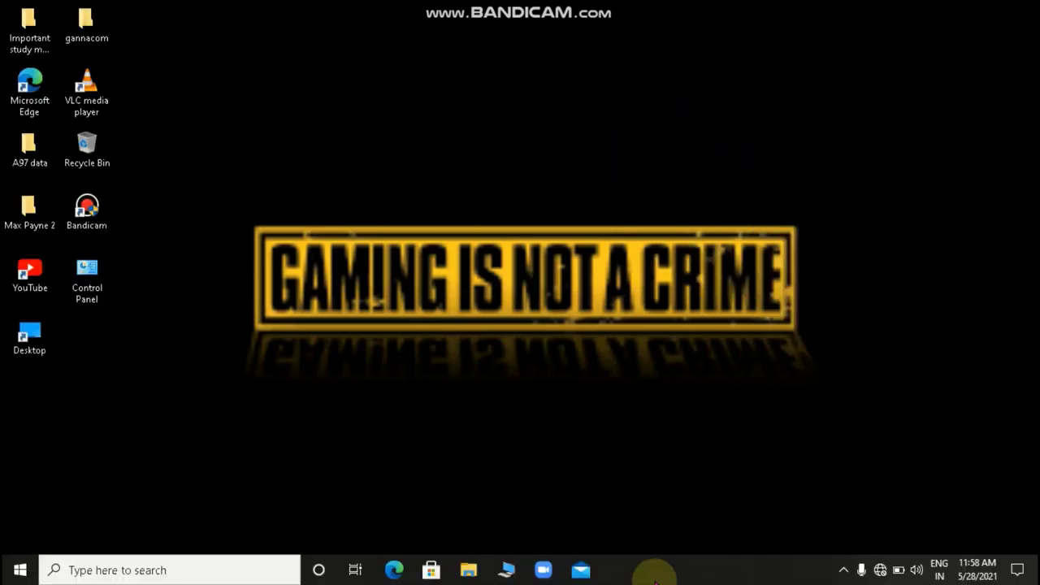
{"action": "mouse_move", "coordinate": [19, 573]}
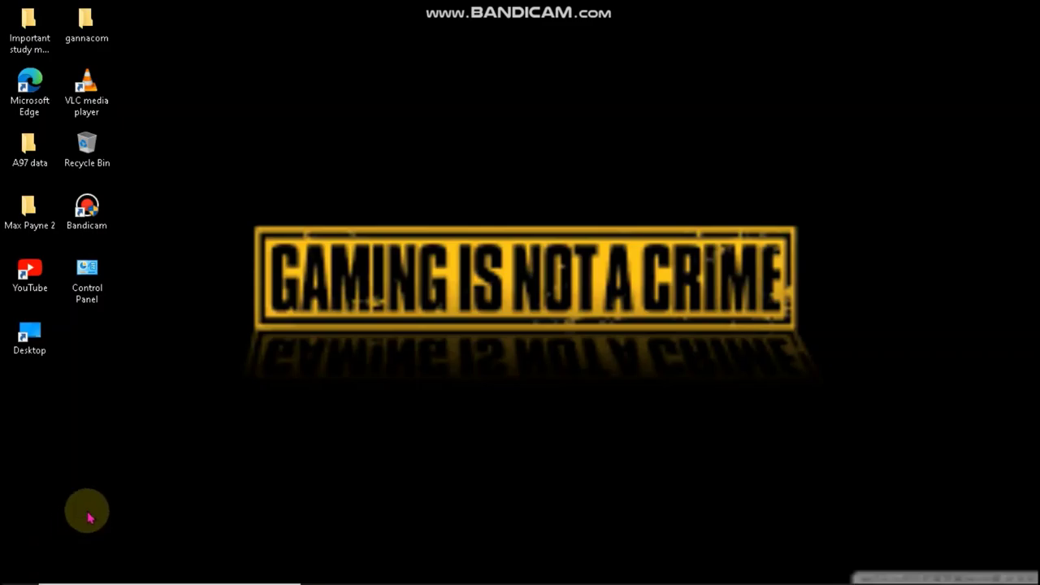
{"action": "key", "text": "super+r"}
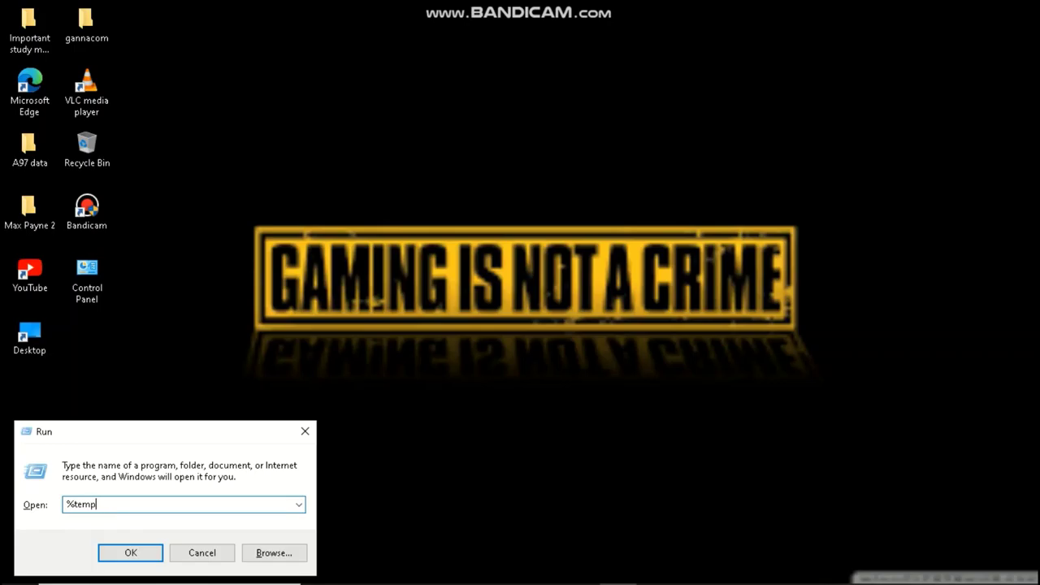
{"action": "key", "text": "Return"}
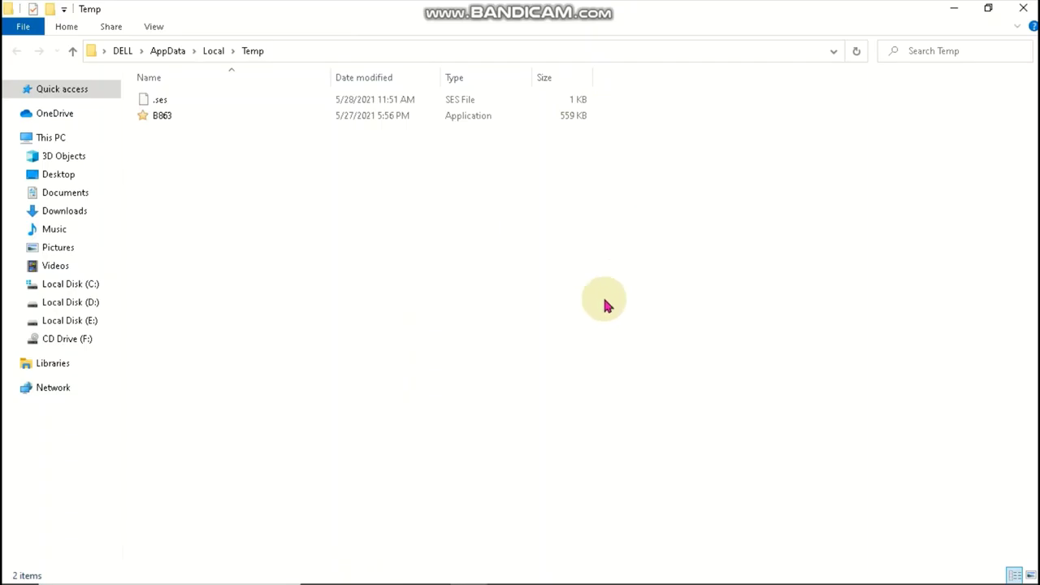
{"action": "key", "text": "ctrl+a"}
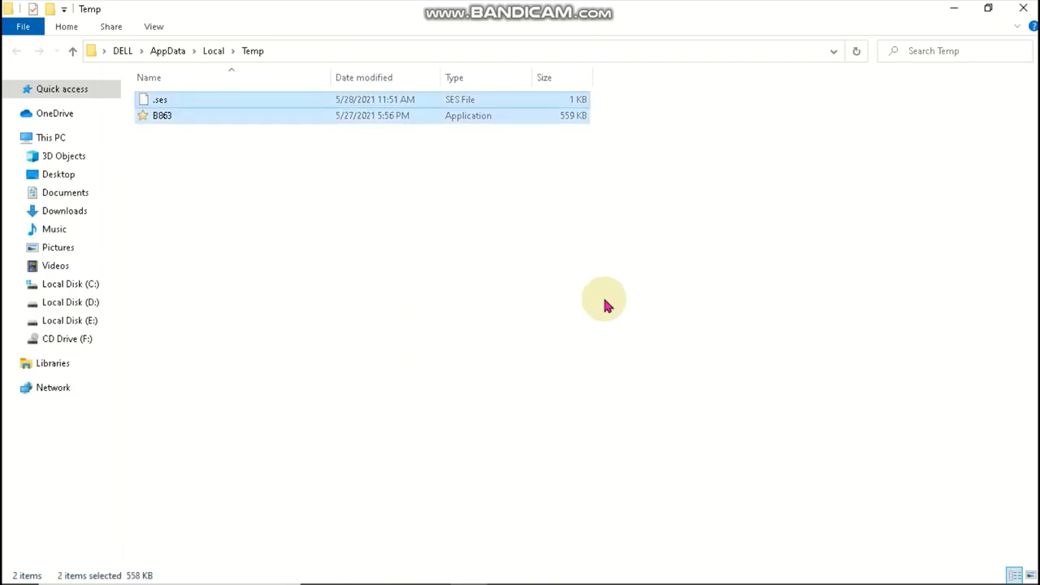
{"action": "key", "text": "Delete"}
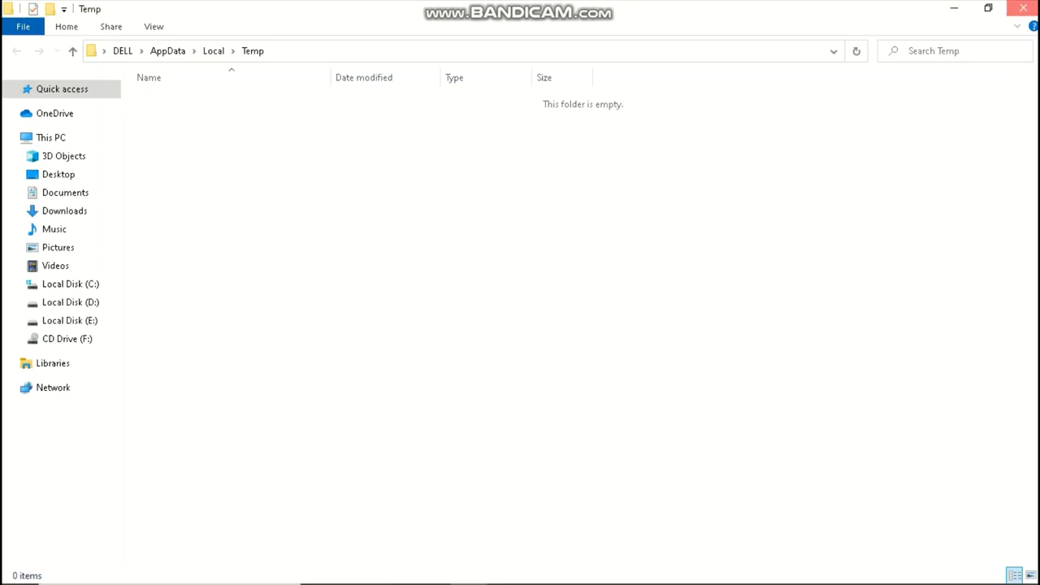
{"action": "key", "text": "alt+F4"}
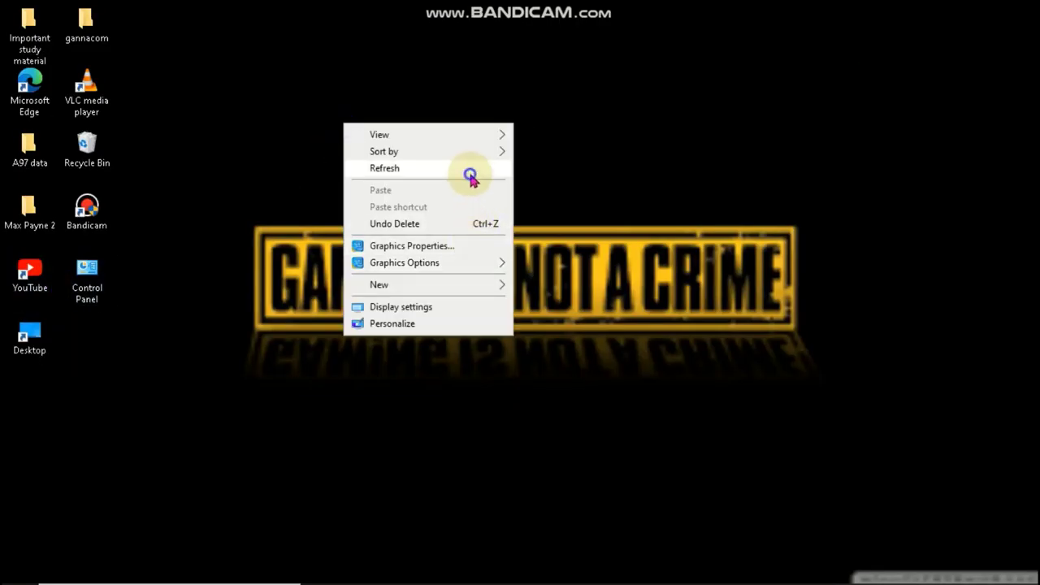
Refresh the desktop three times
{"action": "left_click", "coordinate": [468, 170]}
{"action": "right_click", "coordinate": [527, 156]}
{"action": "left_click", "coordinate": [557, 203]}
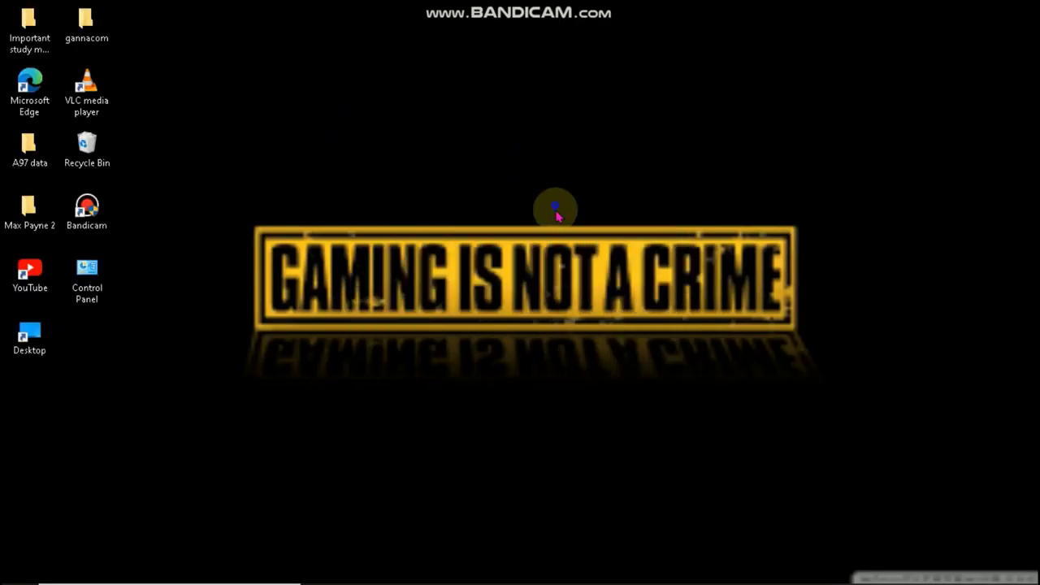
{"action": "right_click", "coordinate": [557, 206]}
{"action": "left_click", "coordinate": [566, 249]}
Open the C:\Windows\Temp folder through the Run dialog, delete everything in it, and close the folder
{"action": "mouse_move", "coordinate": [18, 573]}
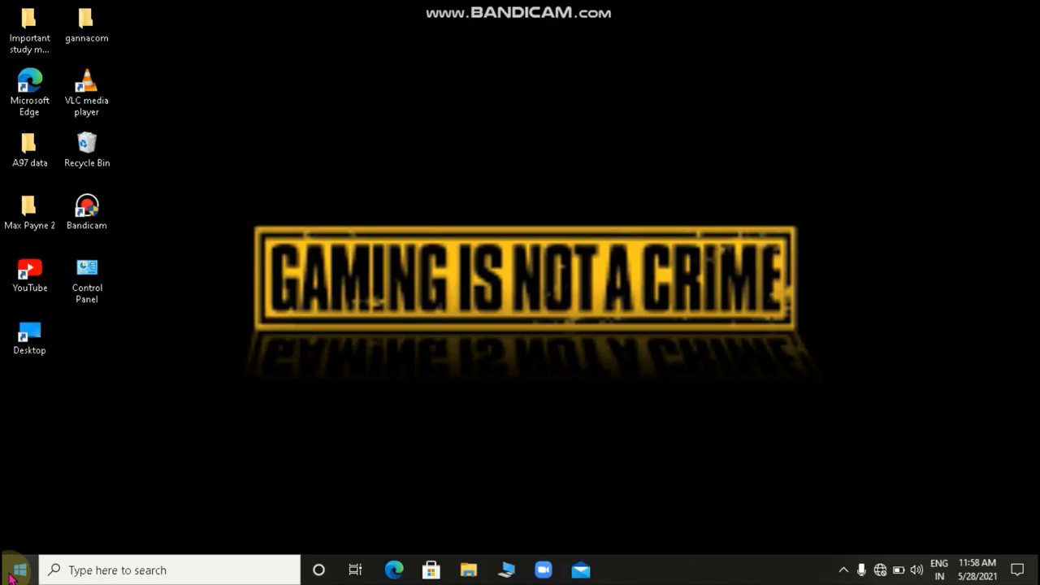
{"action": "key", "text": "super+r"}
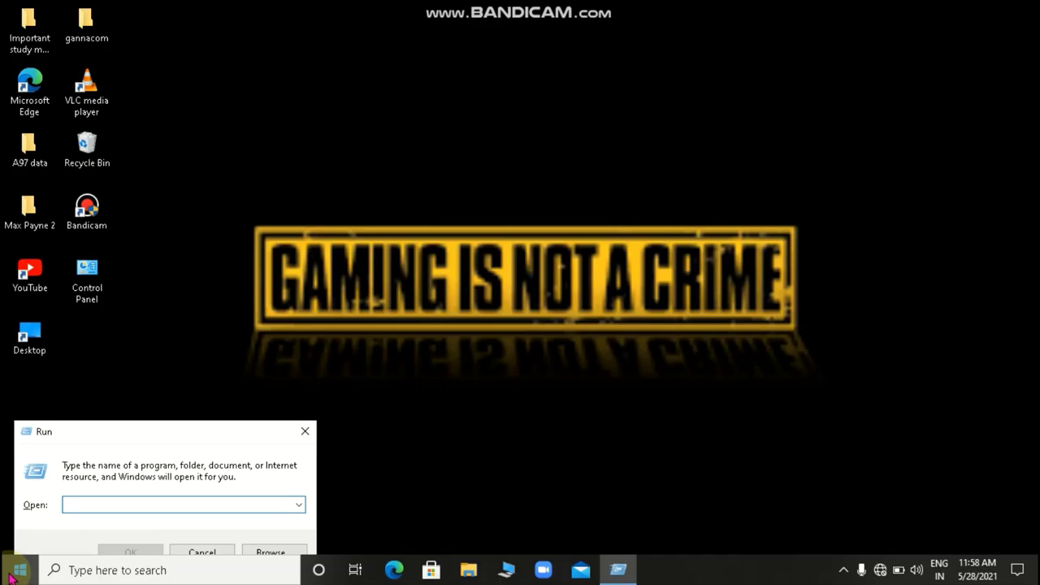
{"action": "type", "text": "temp files"}
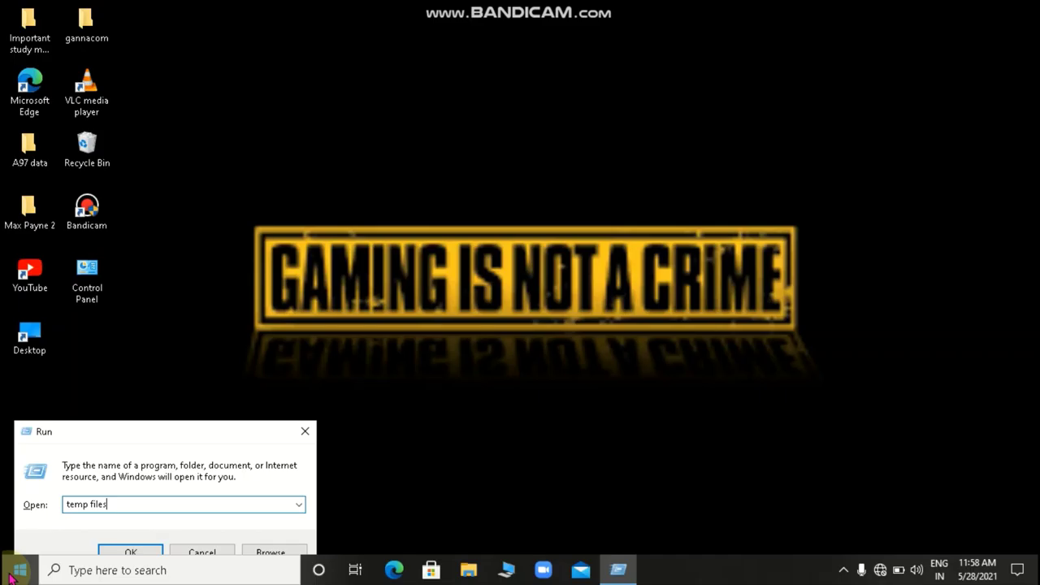
{"action": "key", "text": "Return"}
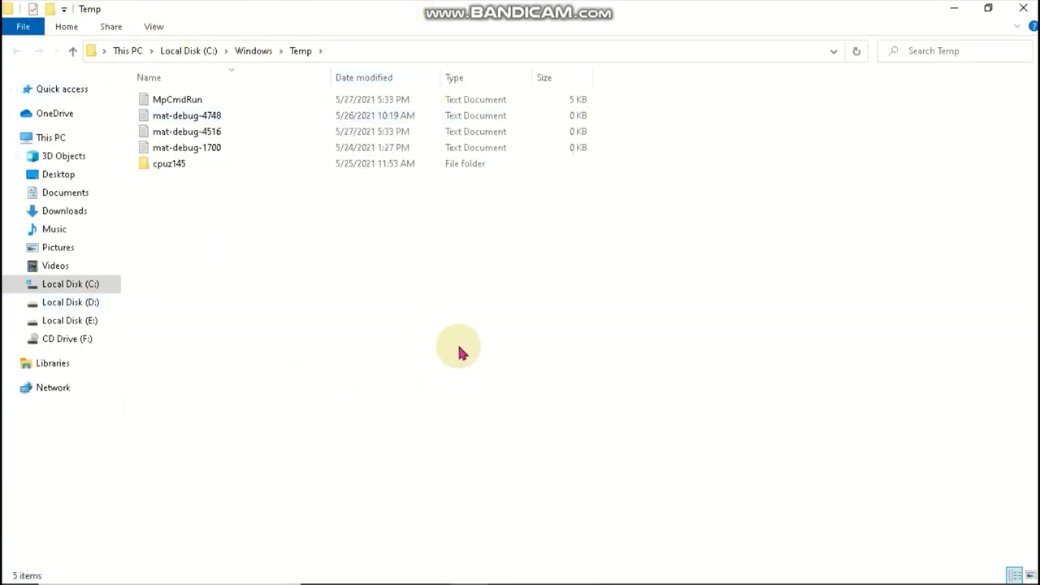
{"action": "key", "text": "Down"}
{"action": "key", "text": "Down"}
{"action": "key", "text": "ctrl+a"}
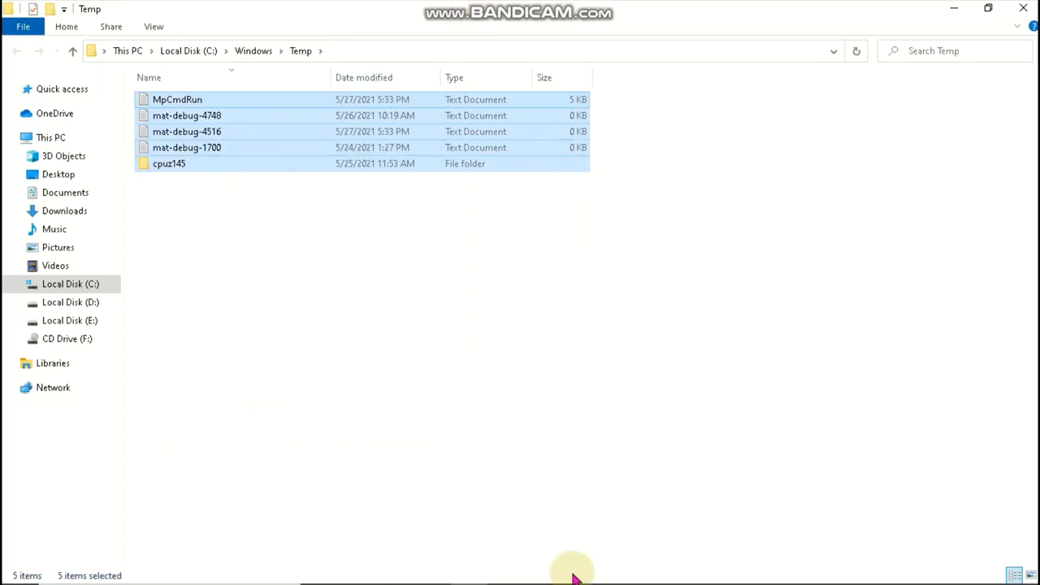
{"action": "key", "text": "Delete"}
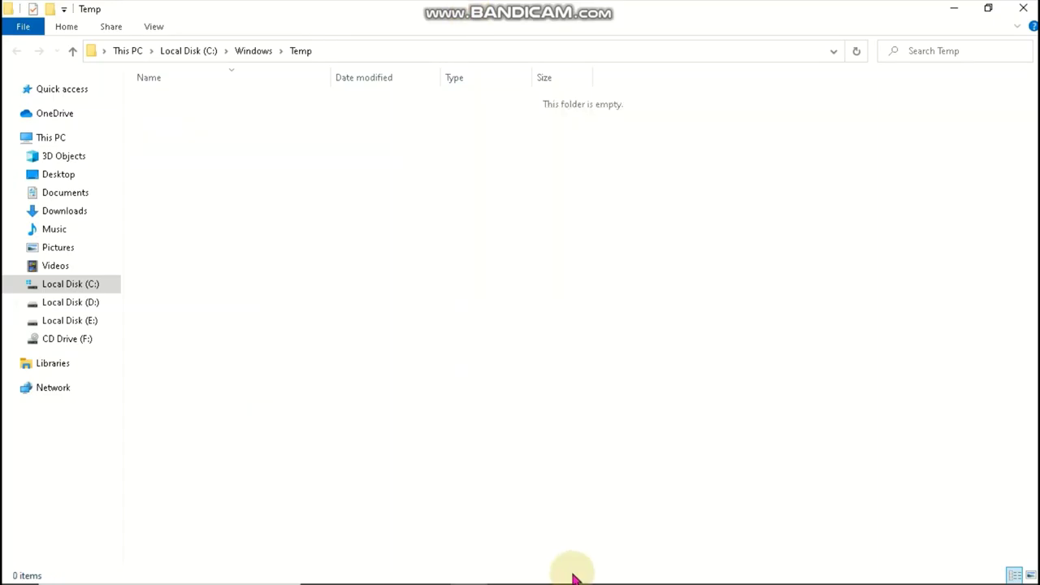
{"action": "key", "text": "alt+F4"}
Refresh the desktop once and empty the Recycle Bin, confirming the permanent deletion
{"action": "right_click", "coordinate": [500, 53]}
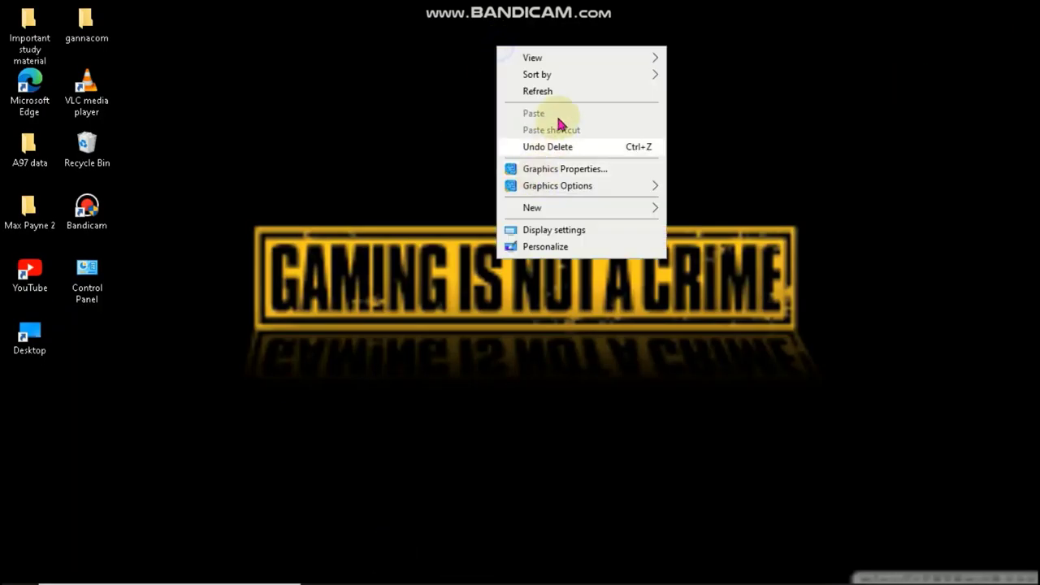
{"action": "left_click", "coordinate": [561, 93]}
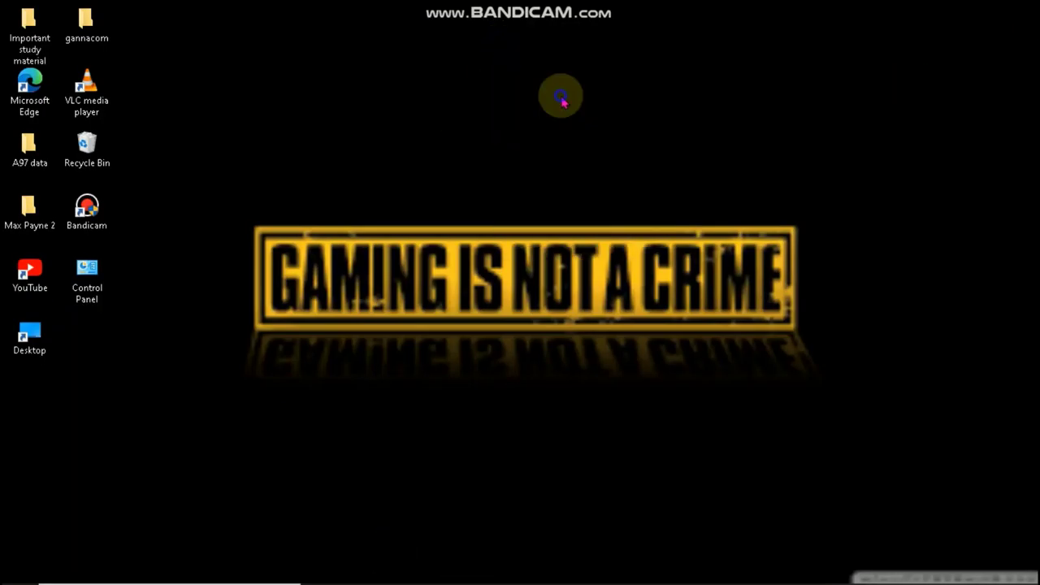
{"action": "right_click", "coordinate": [91, 160]}
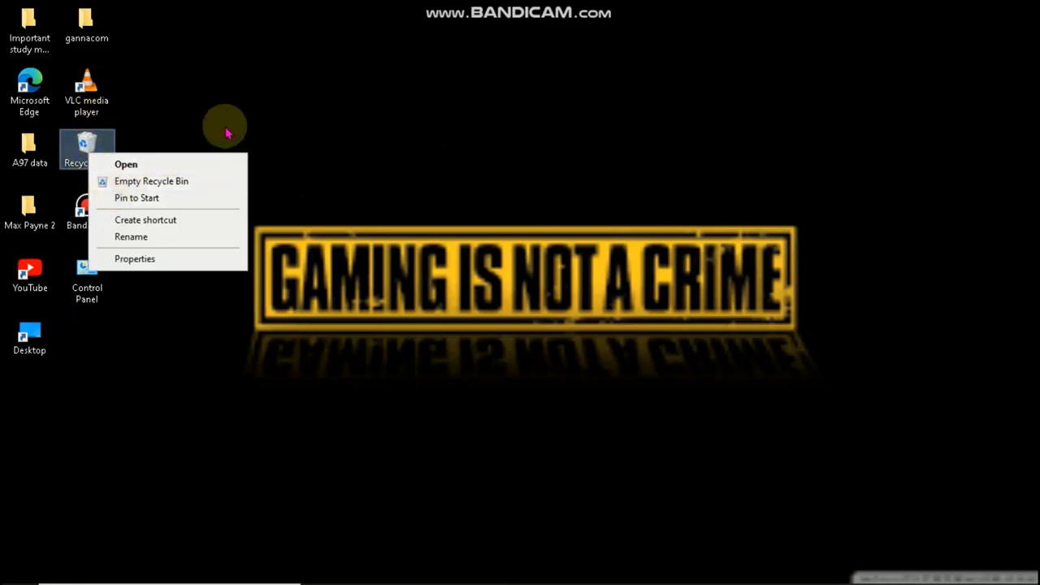
{"action": "left_click", "coordinate": [218, 181]}
{"action": "key", "text": "Return"}
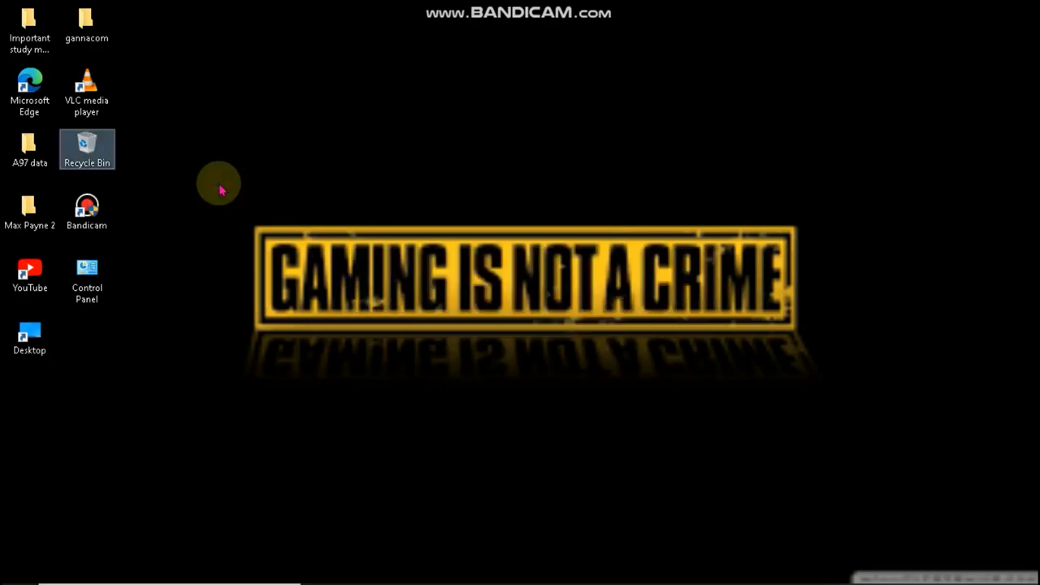
Refresh the desktop twice
{"action": "right_click", "coordinate": [490, 61]}
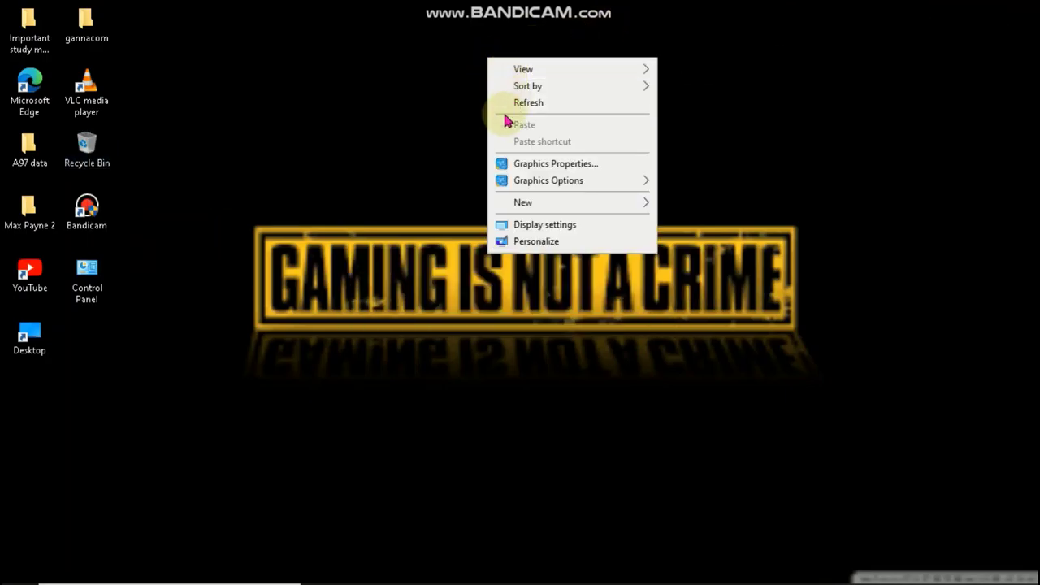
{"action": "left_click", "coordinate": [506, 103]}
{"action": "right_click", "coordinate": [504, 87]}
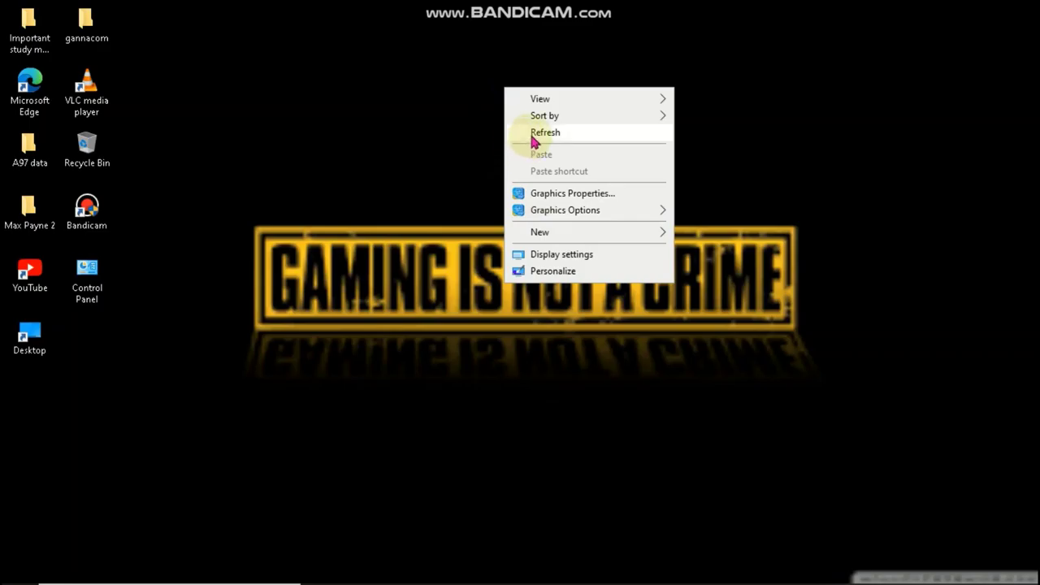
{"action": "left_click", "coordinate": [524, 134]}
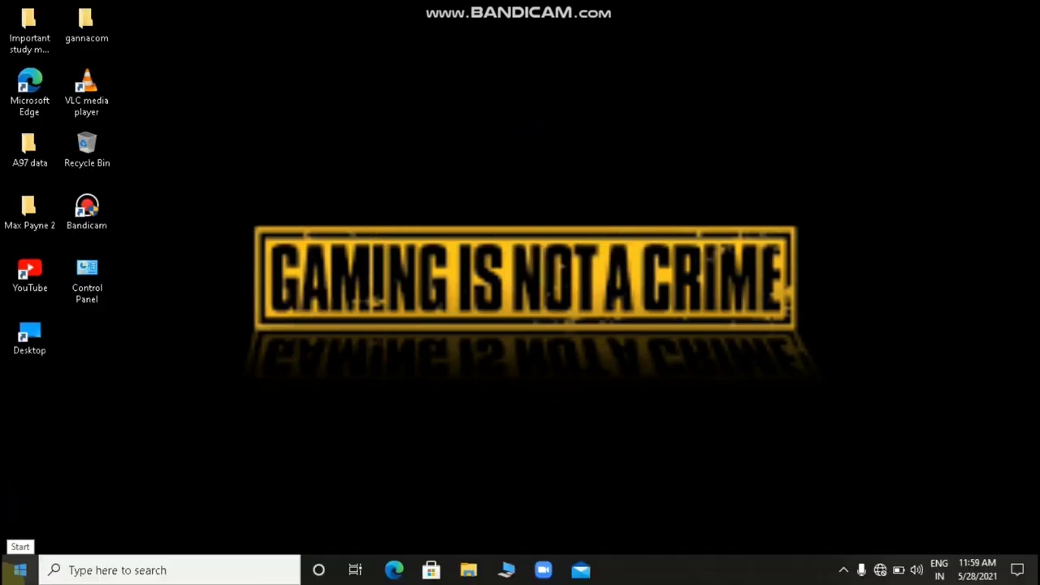
Launch Disk Cleanup through the Run dialog and start its scan of drive C:
{"action": "key", "text": "super+r"}
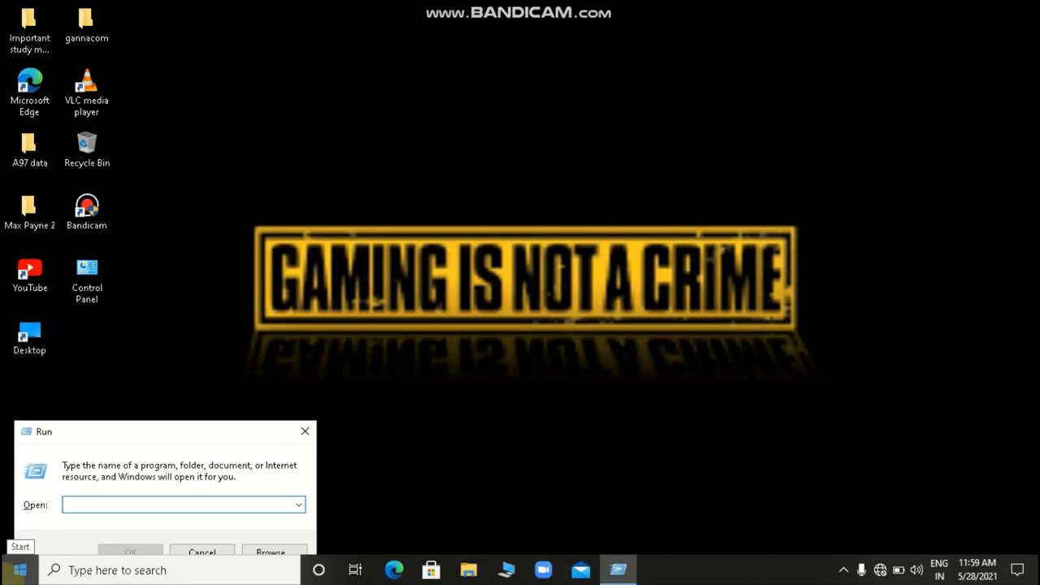
{"action": "type", "text": "d"}
{"action": "key", "text": "BackSpace"}
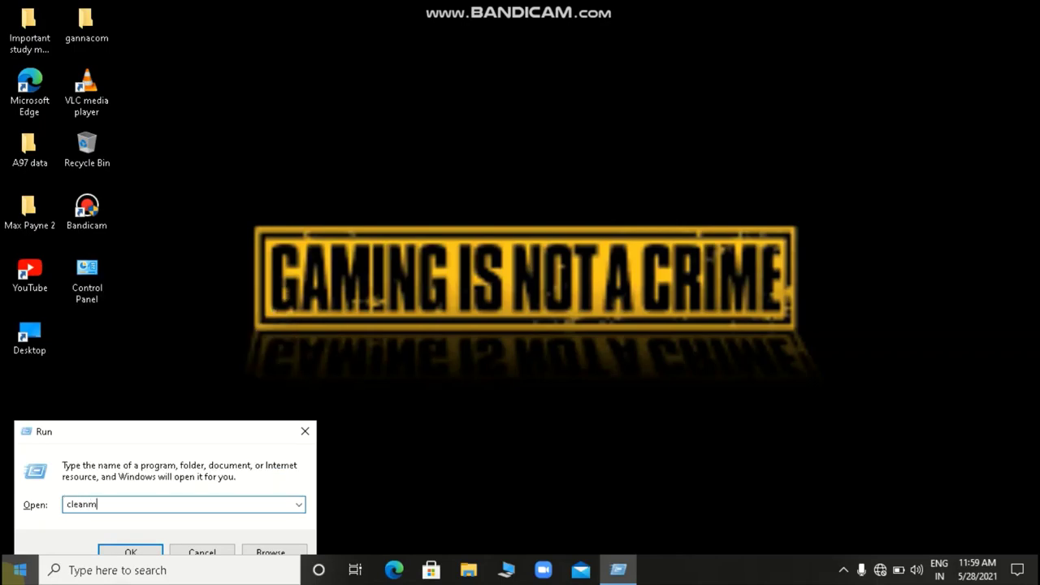
{"action": "key", "text": "Return"}
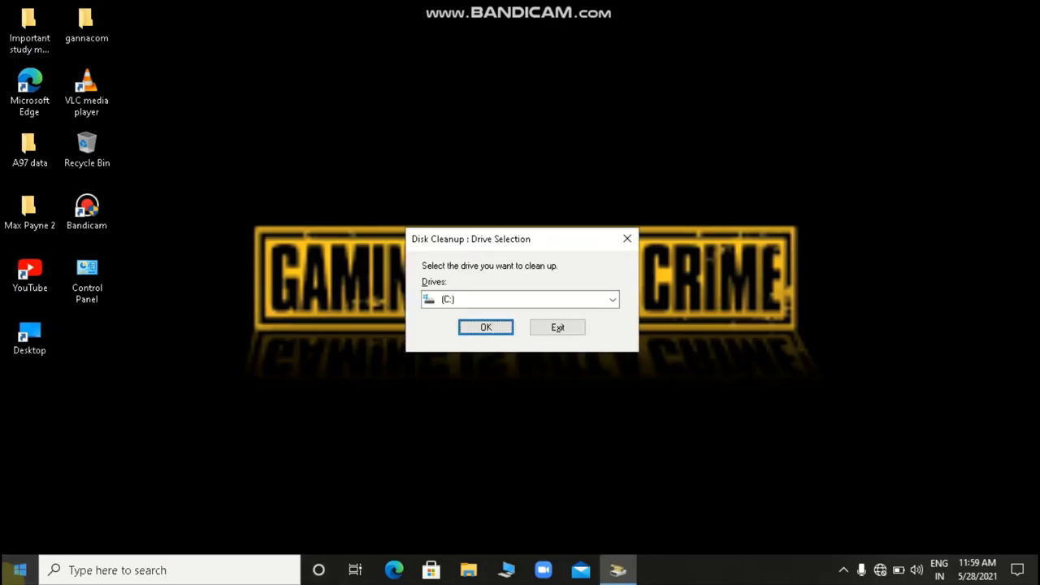
{"action": "left_click", "coordinate": [573, 301]}
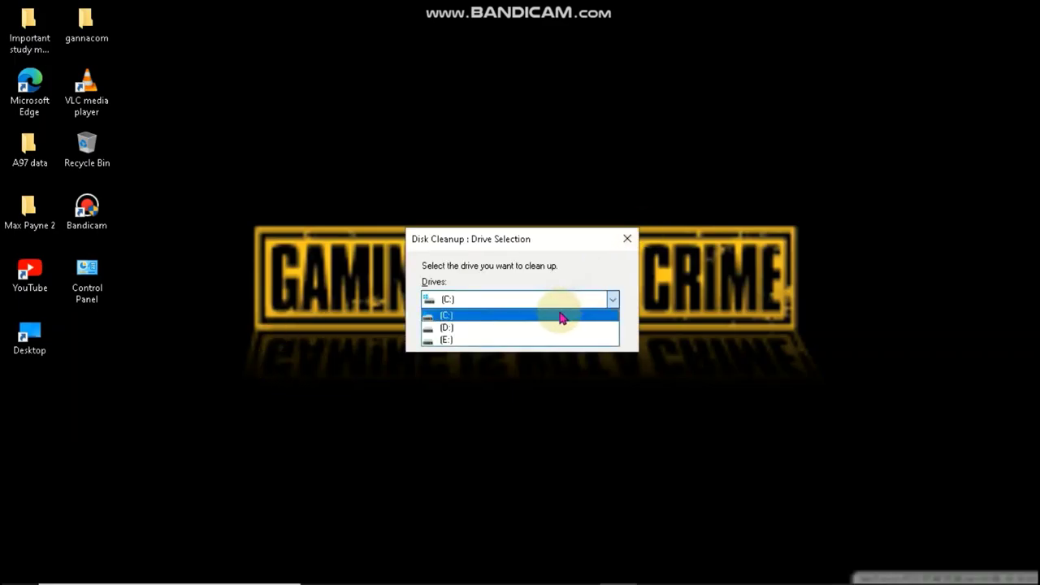
{"action": "left_click", "coordinate": [561, 317]}
{"action": "left_click", "coordinate": [487, 331]}
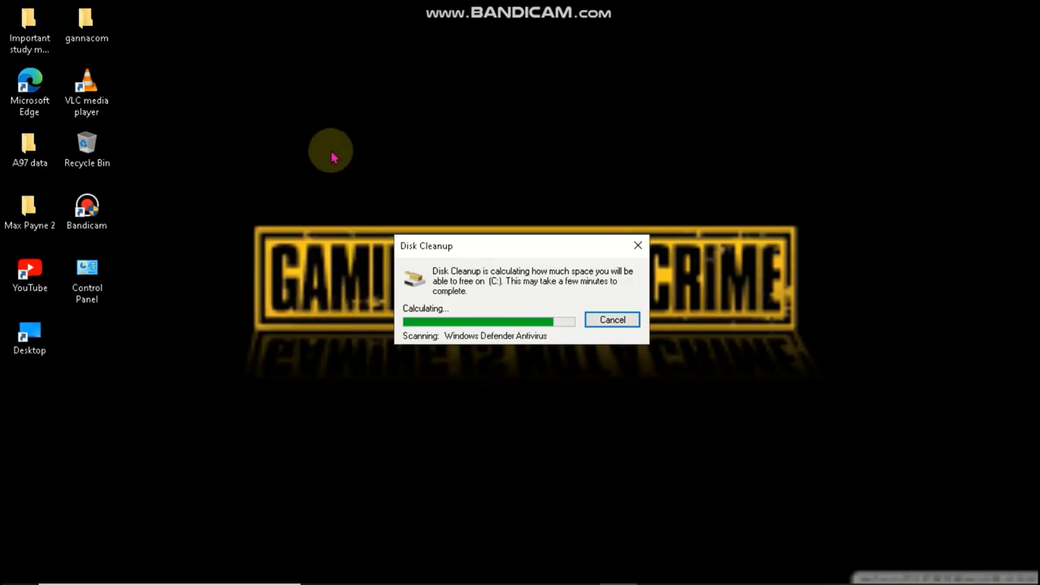
Include Temporary files in the Disk Cleanup deletion list for drive C: and review the selected file categories
{"action": "scroll", "coordinate": [219, 196], "scroll_direction": "down", "scroll_amount": 2}
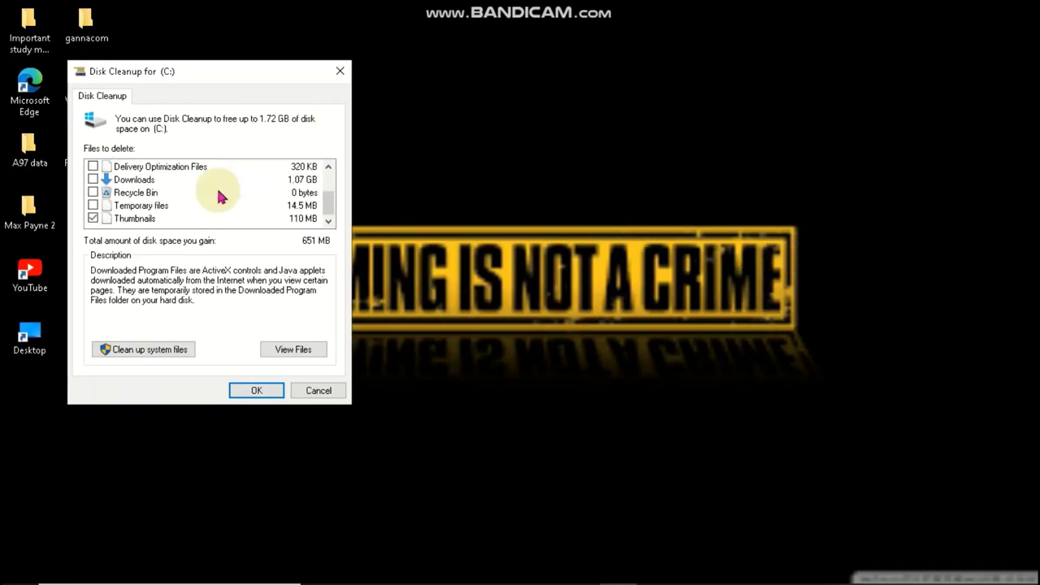
{"action": "scroll", "coordinate": [220, 206], "scroll_direction": "up", "scroll_amount": 1}
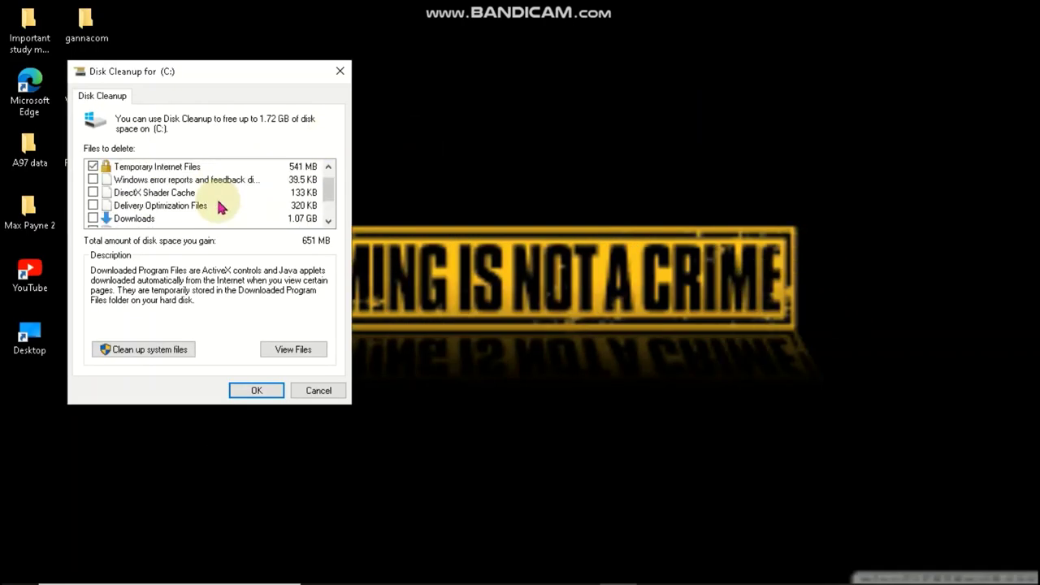
{"action": "scroll", "coordinate": [220, 204], "scroll_direction": "down", "scroll_amount": 1}
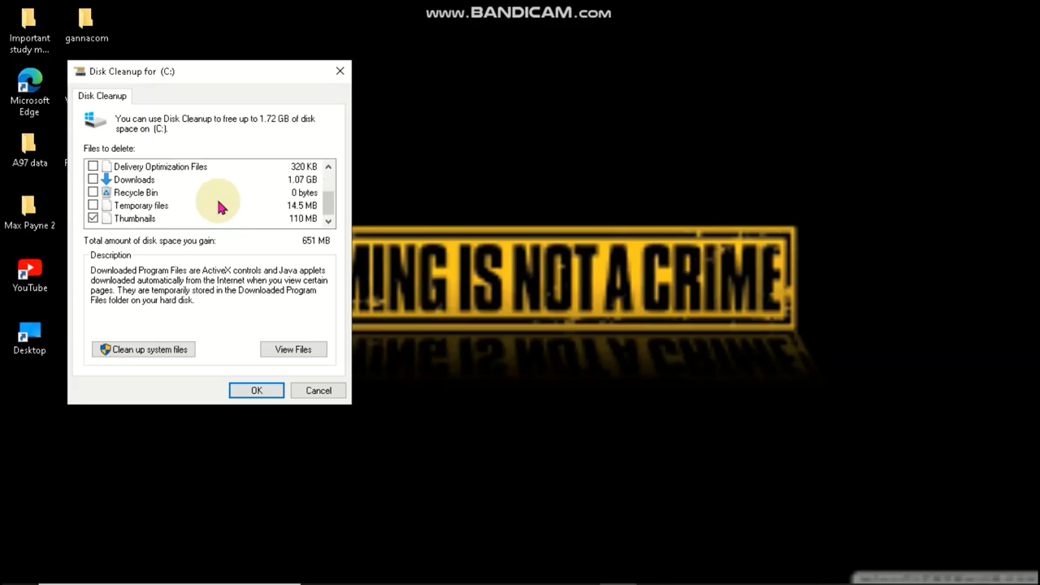
{"action": "left_click", "coordinate": [92, 206]}
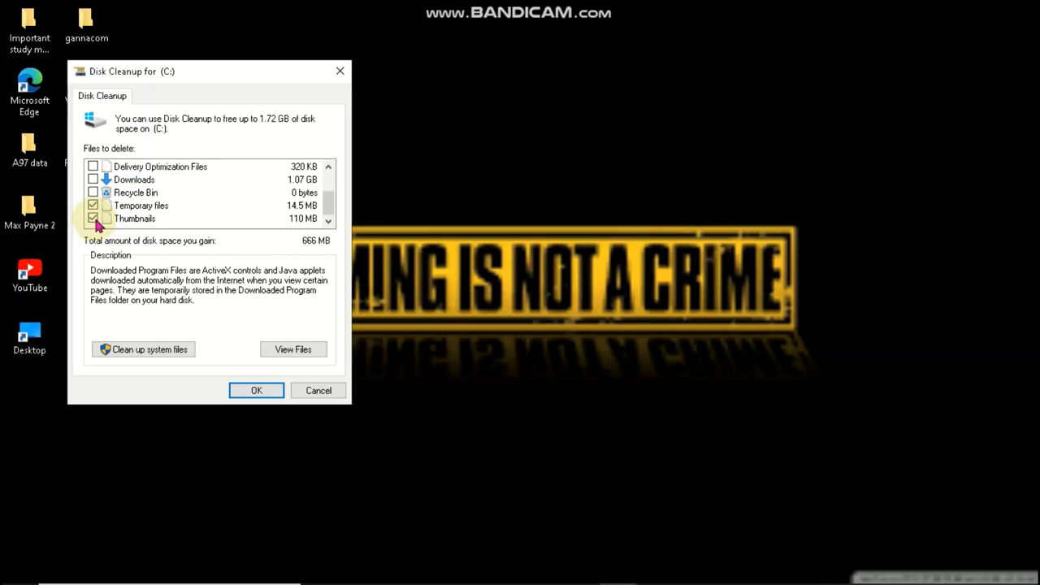
{"action": "scroll", "coordinate": [95, 225], "scroll_direction": "up", "scroll_amount": 2}
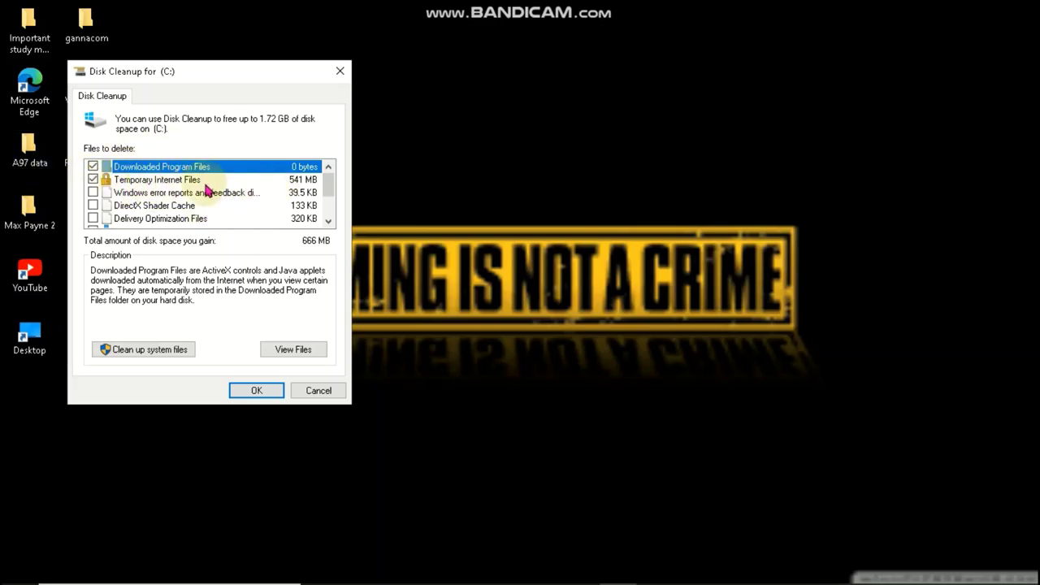
{"action": "scroll", "coordinate": [207, 192], "scroll_direction": "down", "scroll_amount": 2}
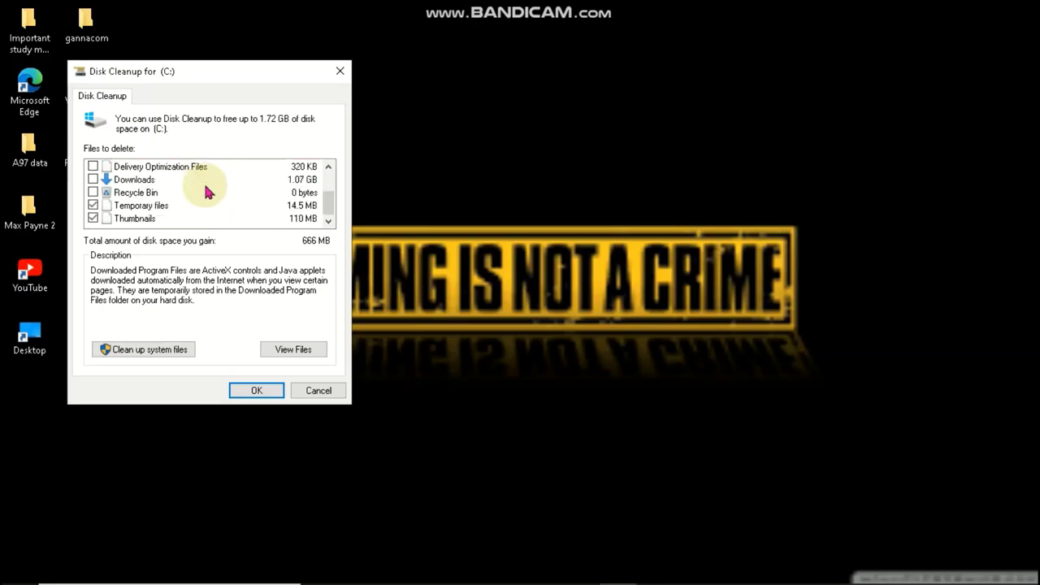
Add Windows error reports and feedback diagnostics to the cleanup selection for drive C:, then run the cleanup and confirm the permanent deletion
{"action": "scroll", "coordinate": [206, 192], "scroll_direction": "up", "scroll_amount": 2}
{"action": "scroll", "coordinate": [206, 191], "scroll_direction": "down", "scroll_amount": 1}
{"action": "scroll", "coordinate": [206, 192], "scroll_direction": "up", "scroll_amount": 1}
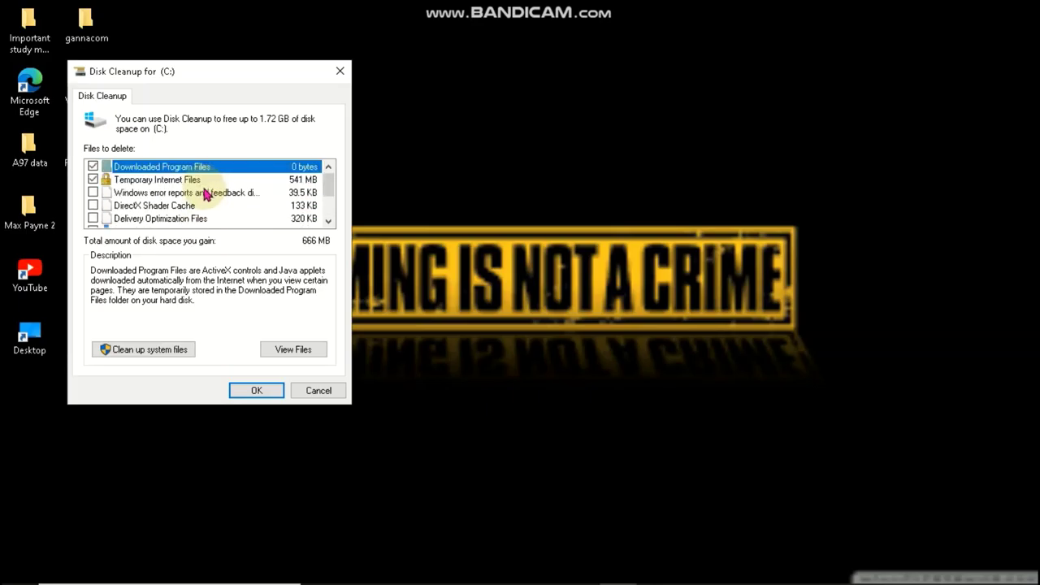
{"action": "left_click", "coordinate": [118, 195]}
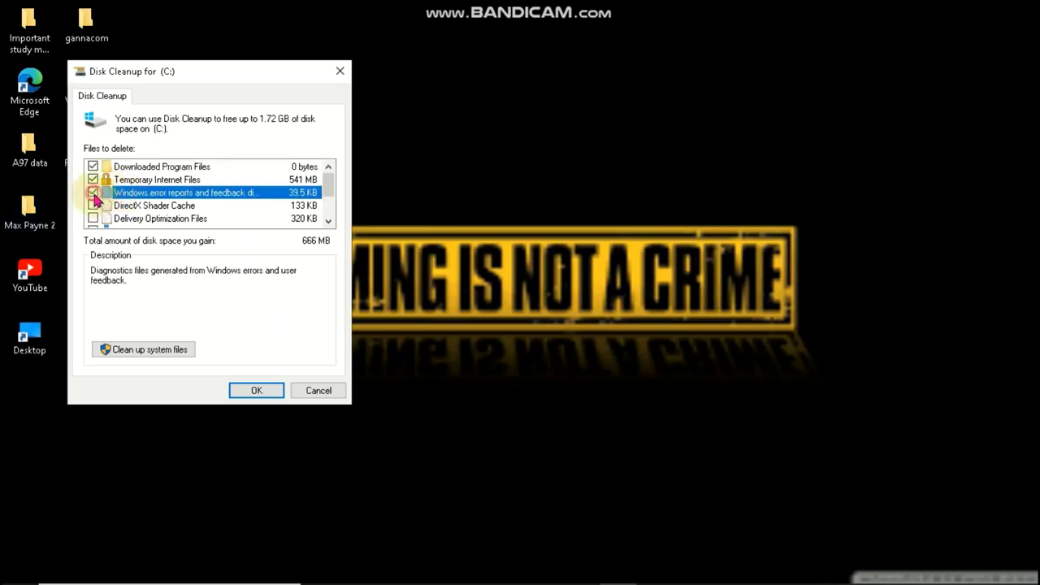
{"action": "scroll", "coordinate": [114, 213], "scroll_direction": "down", "scroll_amount": 2}
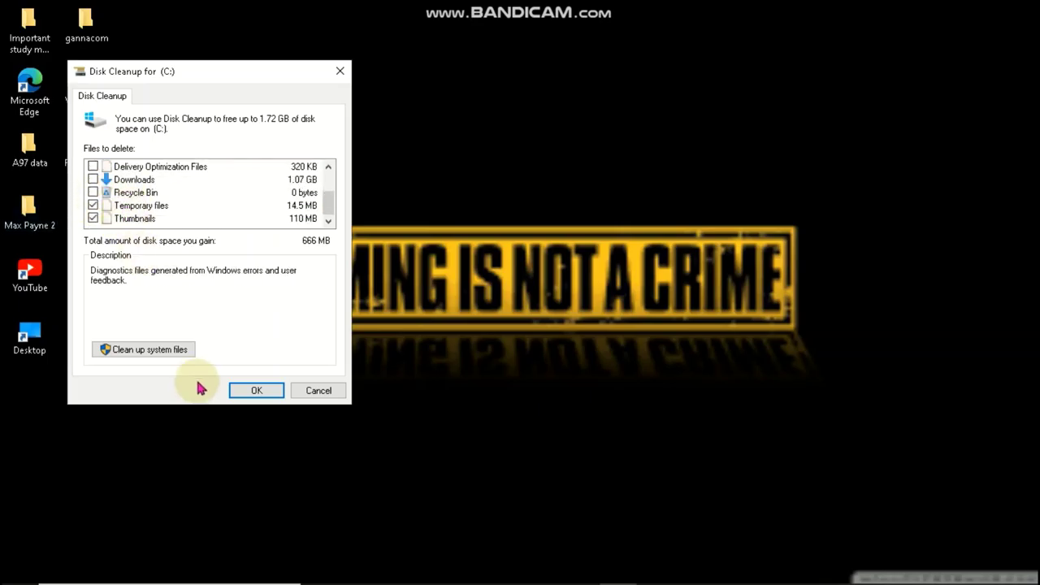
{"action": "left_click", "coordinate": [235, 390]}
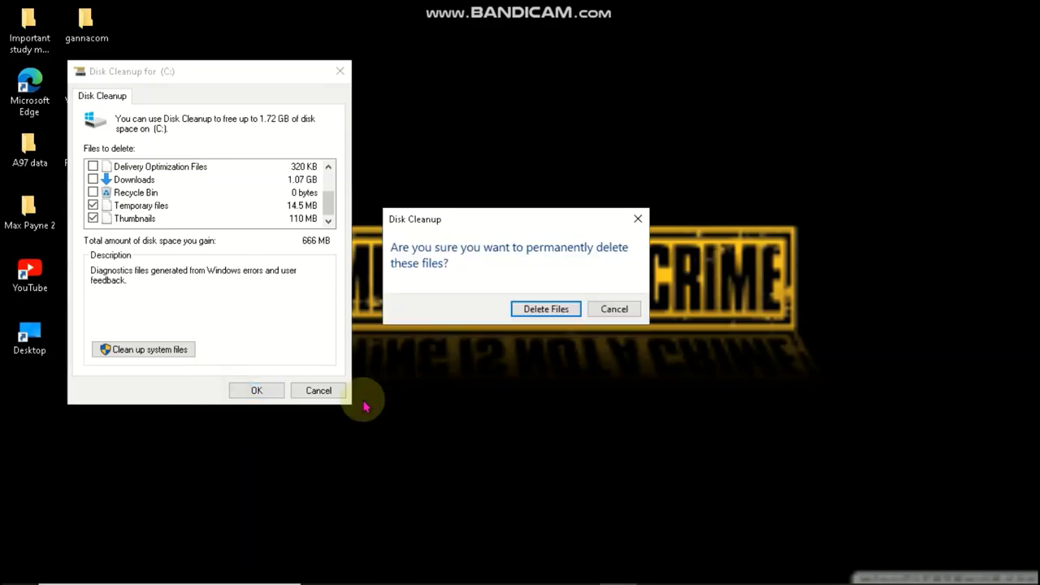
{"action": "left_click", "coordinate": [536, 311]}
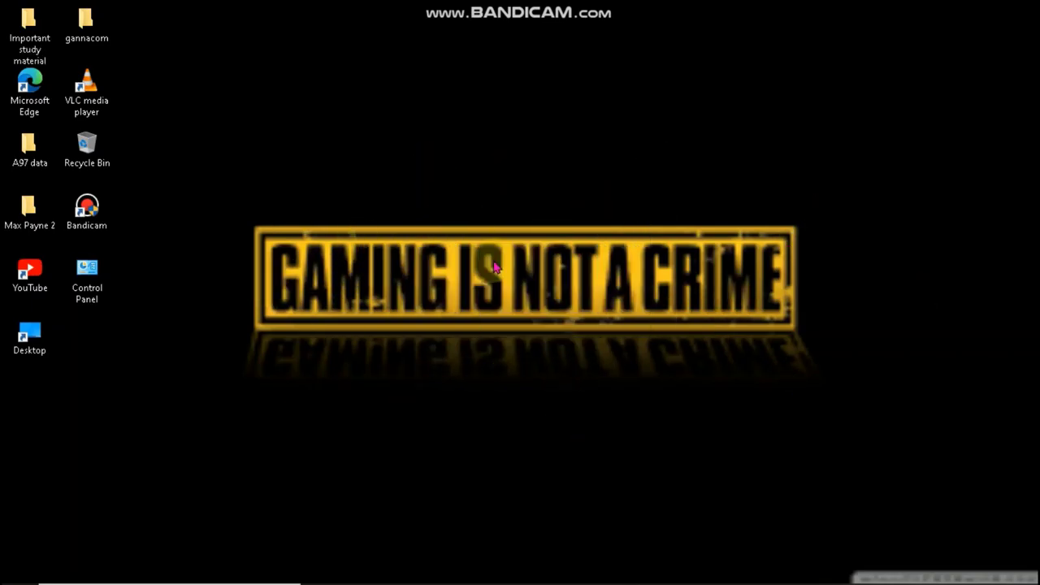
Refresh the desktop two times
{"action": "right_click", "coordinate": [439, 220]}
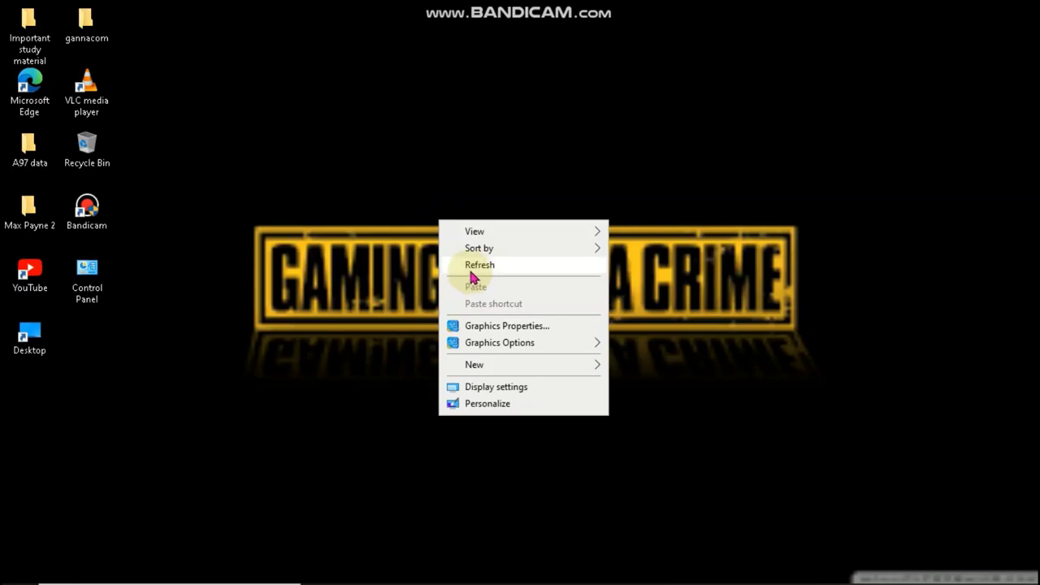
{"action": "left_click", "coordinate": [470, 268]}
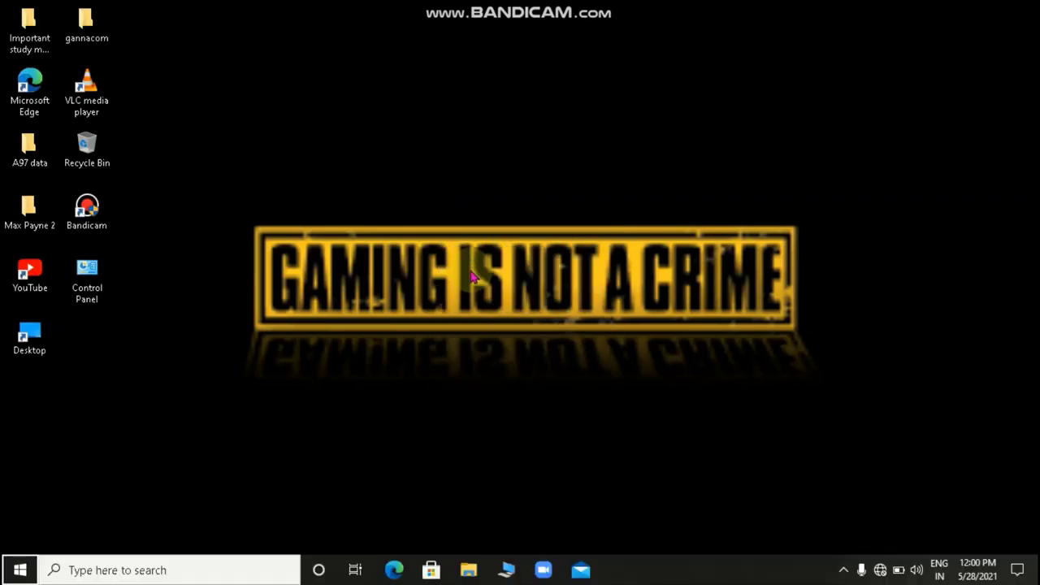
{"action": "right_click", "coordinate": [609, 73]}
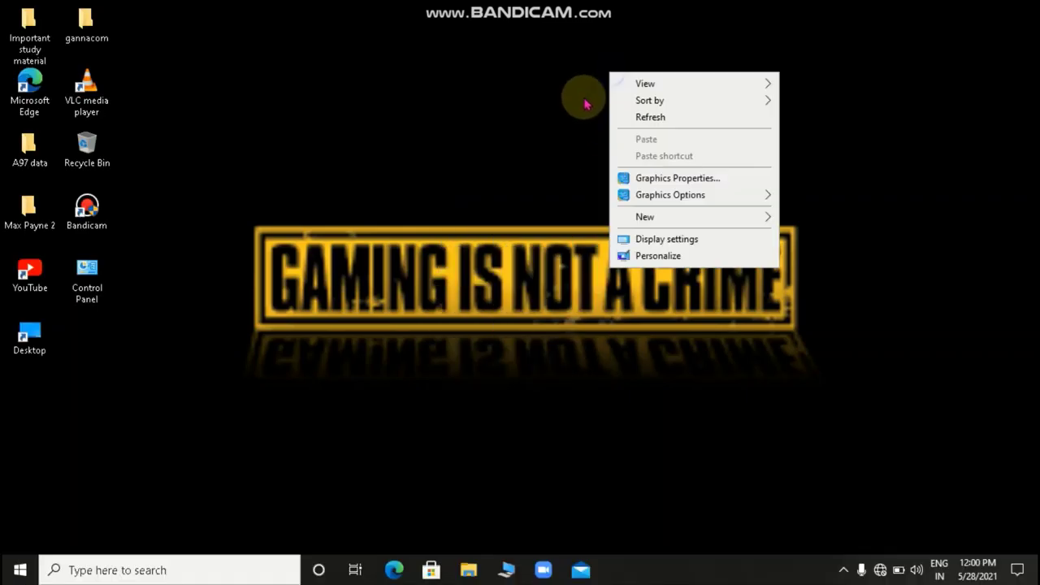
{"action": "left_click", "coordinate": [654, 118]}
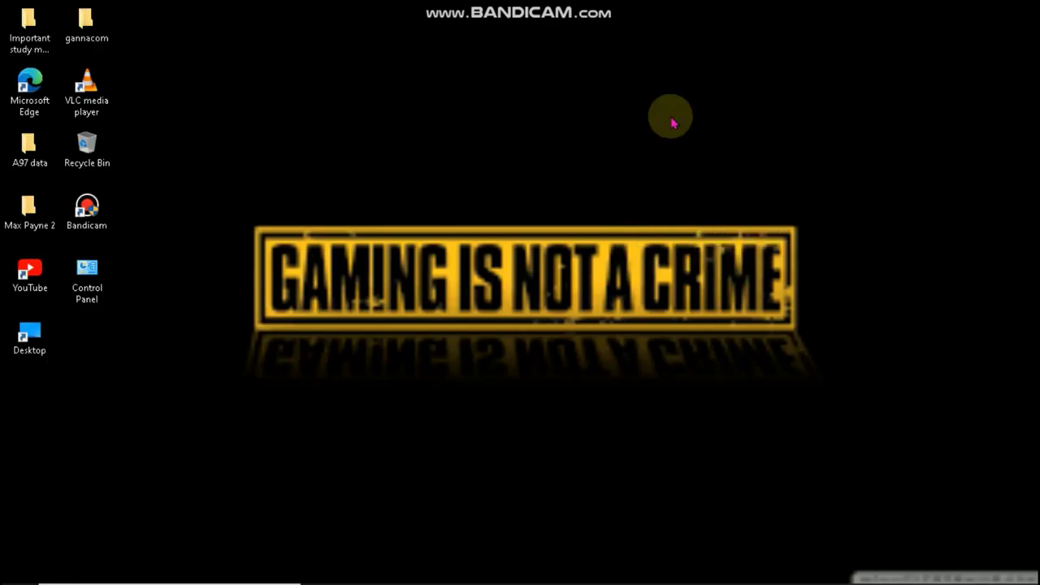